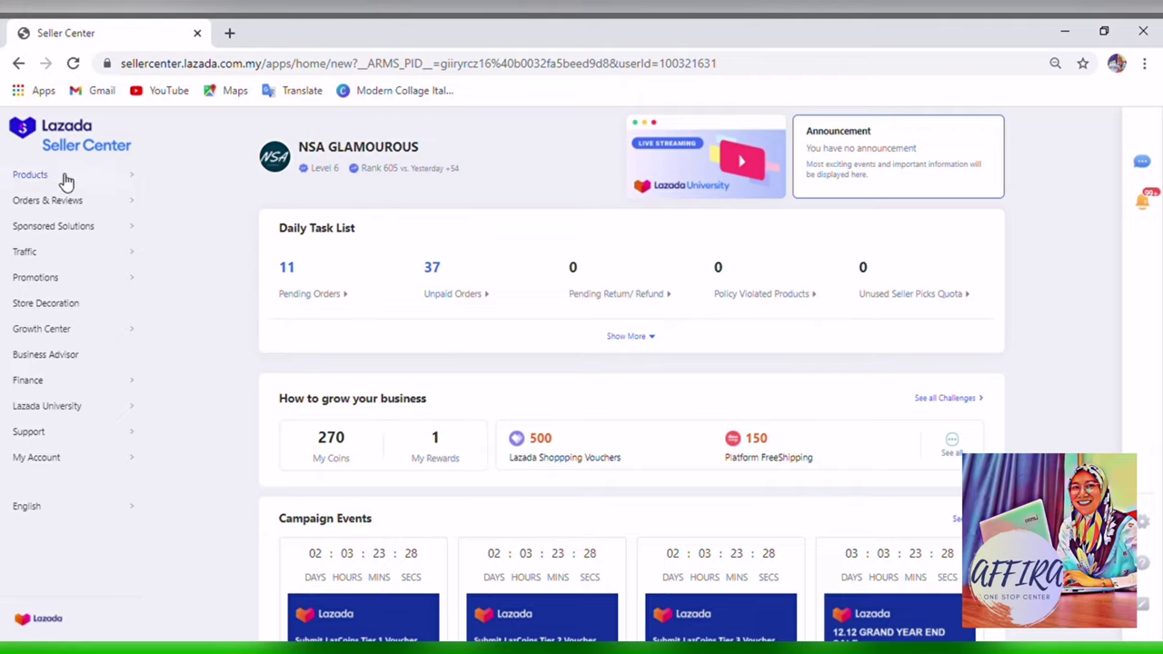
Step: Start adding a new product and upload two hijab collage photos as its product images
{"action": "mouse_move", "coordinate": [56, 182]}
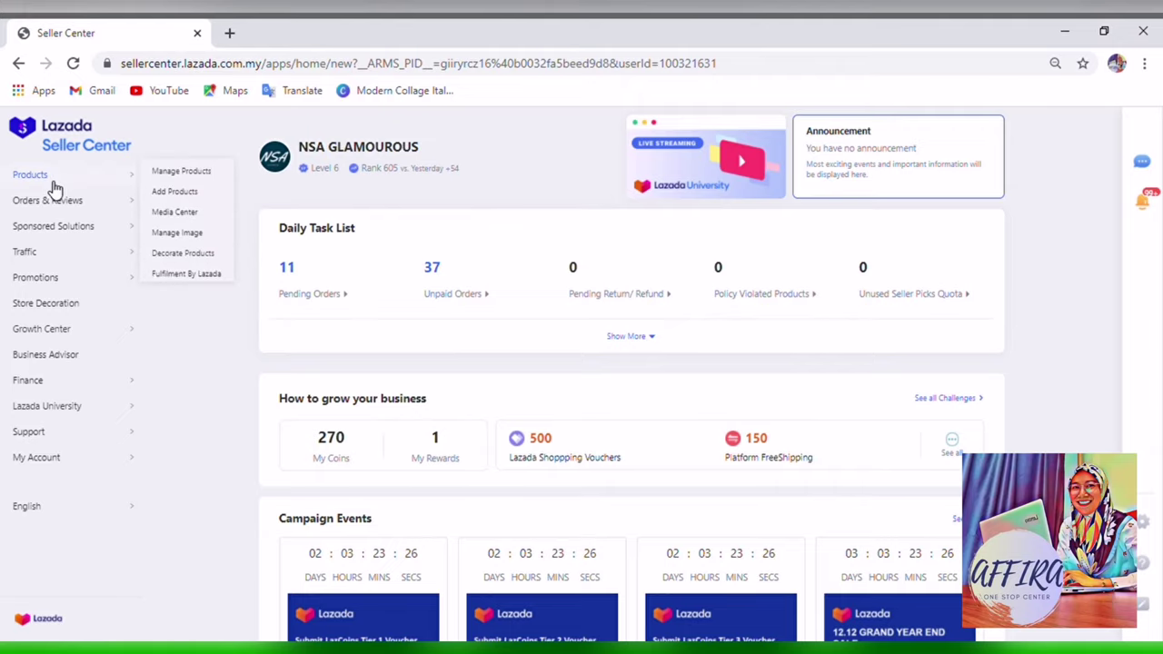
{"action": "left_click", "coordinate": [178, 194]}
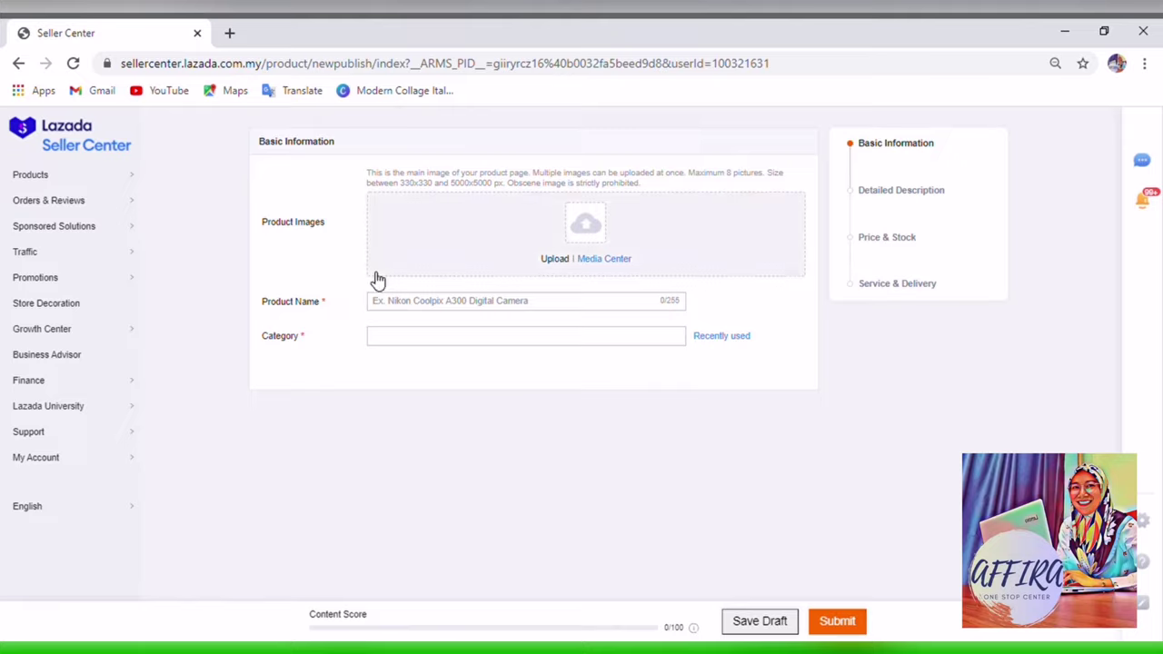
{"action": "left_click", "coordinate": [559, 262]}
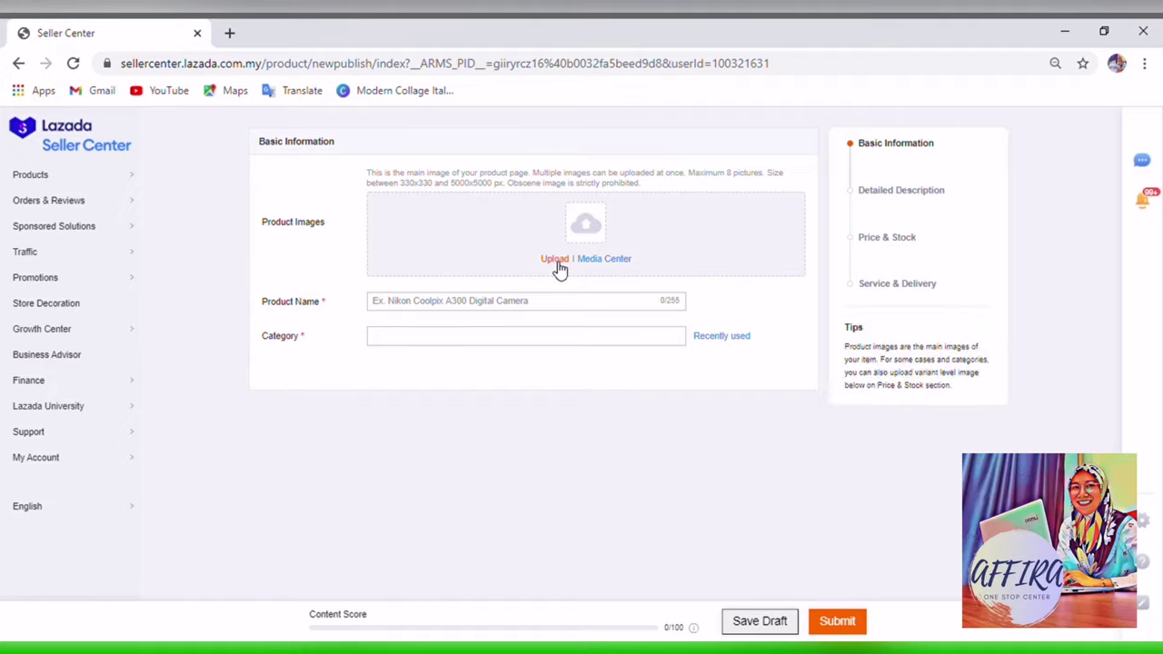
{"action": "left_click", "coordinate": [557, 263]}
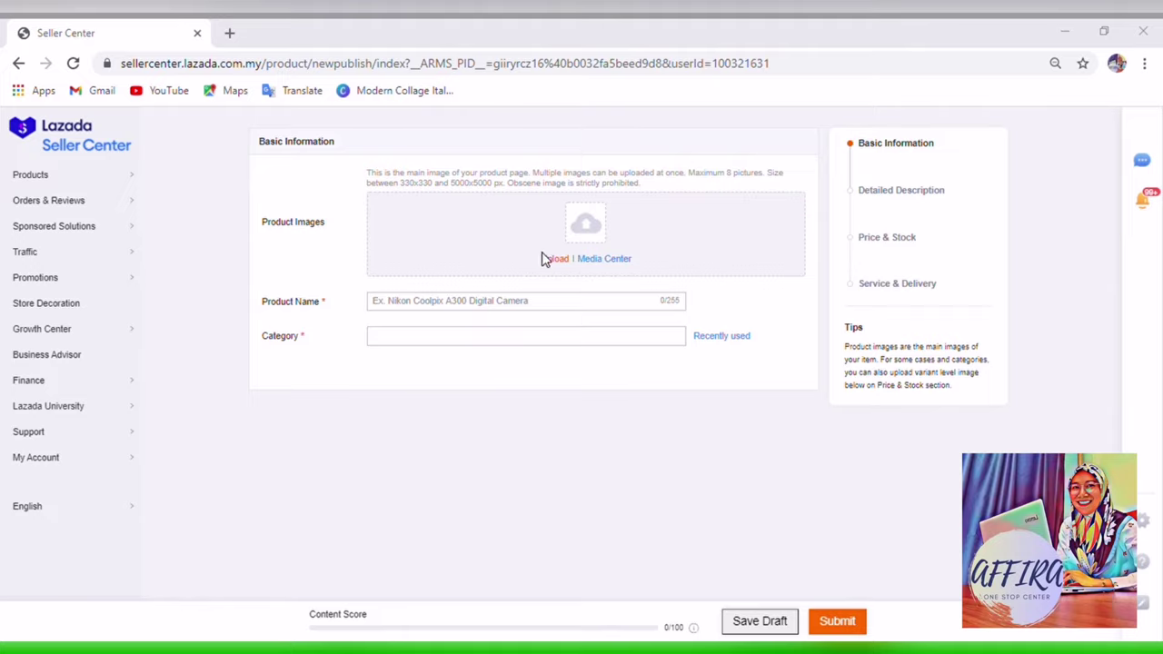
{"action": "key", "text": "Return"}
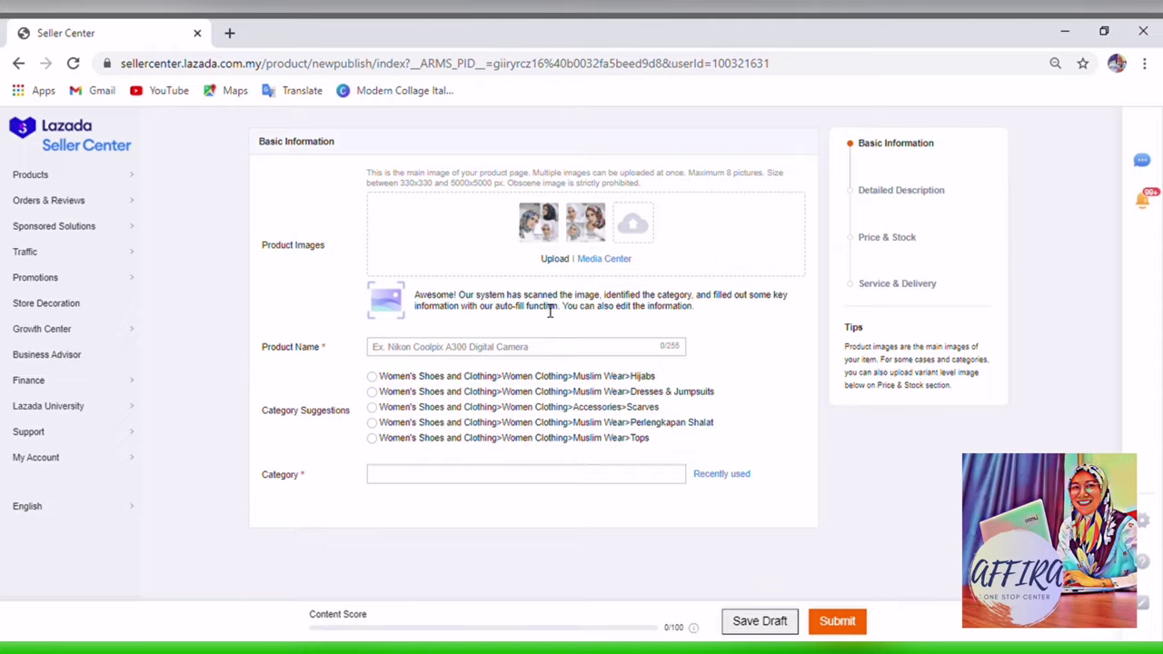
Step: Enter TUDUNG BAWAL CHIFFON as the product name
{"action": "left_click", "coordinate": [540, 360]}
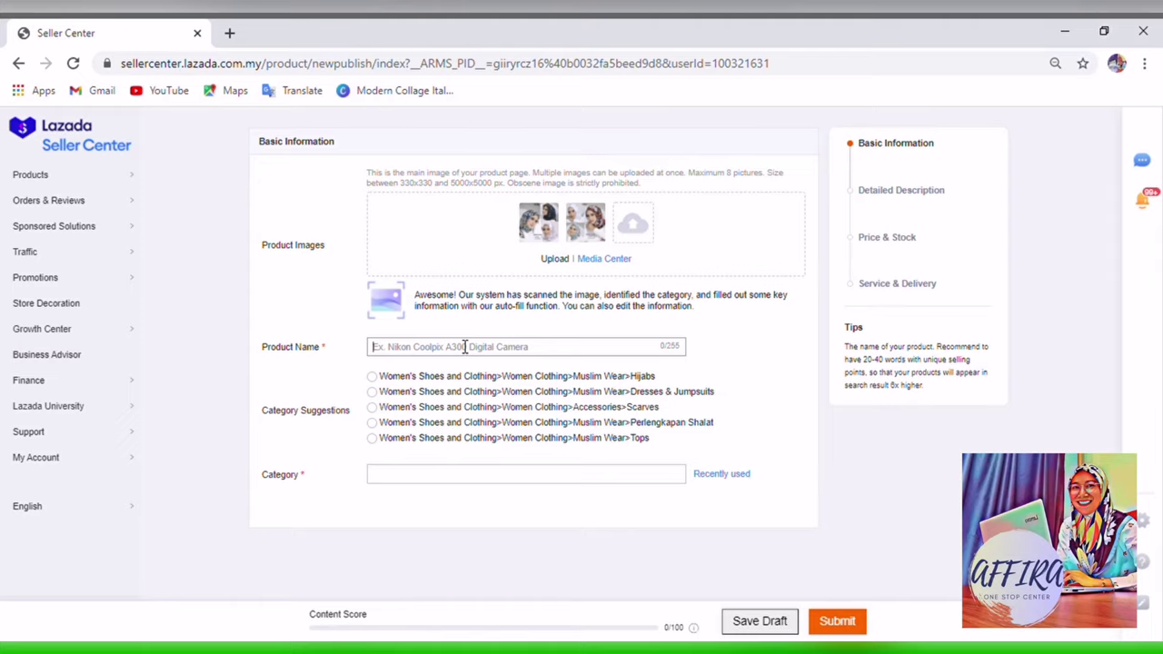
{"action": "type", "text": "TUDUNG BAWAL CHIFFON"}
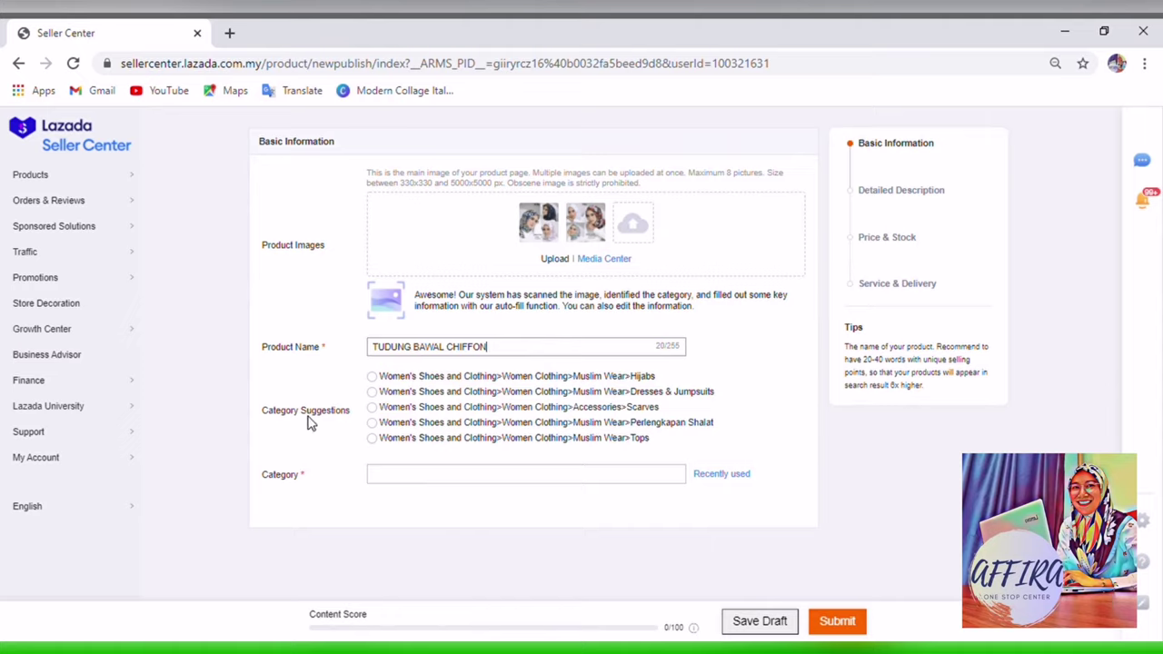
{"action": "left_click", "coordinate": [501, 391]}
Step: Browse the category list and choose the suggested category Women's Shoes and Clothing > Women Clothing > Muslim Wear > Hijabs
{"action": "left_click", "coordinate": [417, 484]}
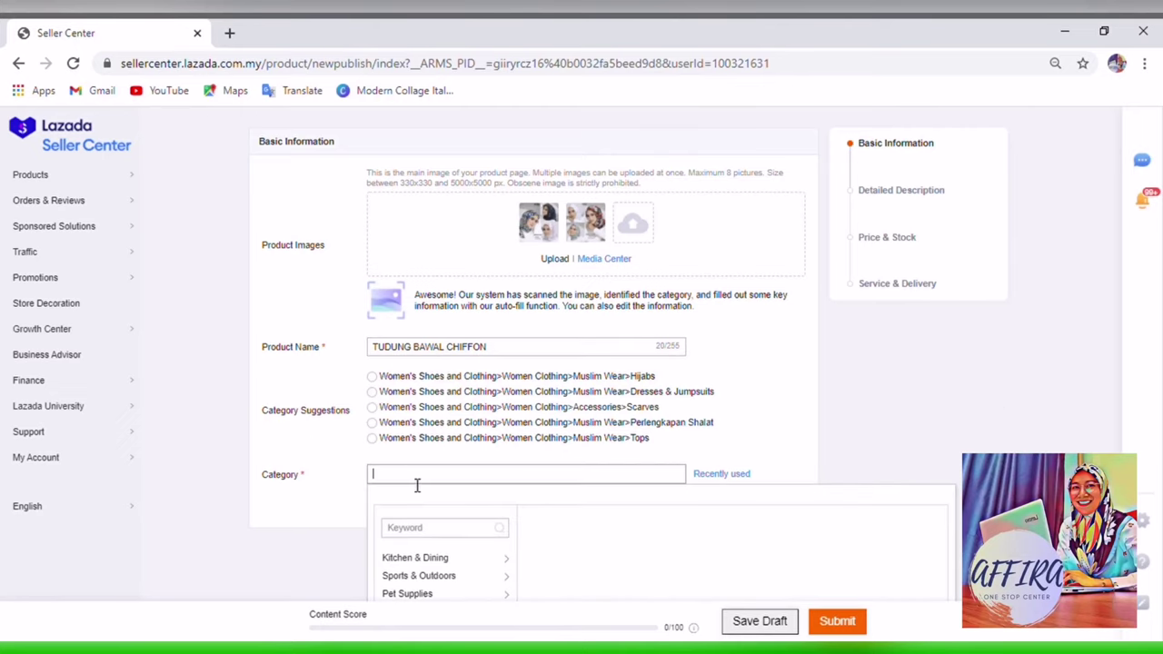
{"action": "scroll", "coordinate": [417, 484], "scroll_direction": "down", "scroll_amount": 1}
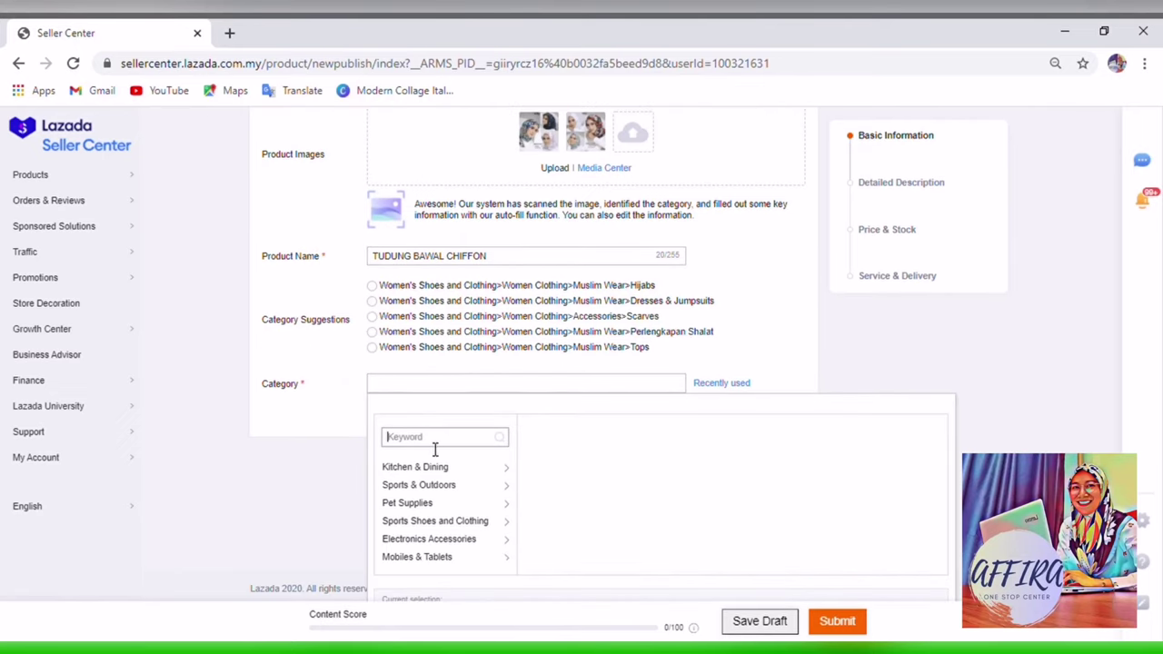
{"action": "scroll", "coordinate": [427, 476], "scroll_direction": "down", "scroll_amount": 4}
{"action": "scroll", "coordinate": [463, 536], "scroll_direction": "down", "scroll_amount": 3}
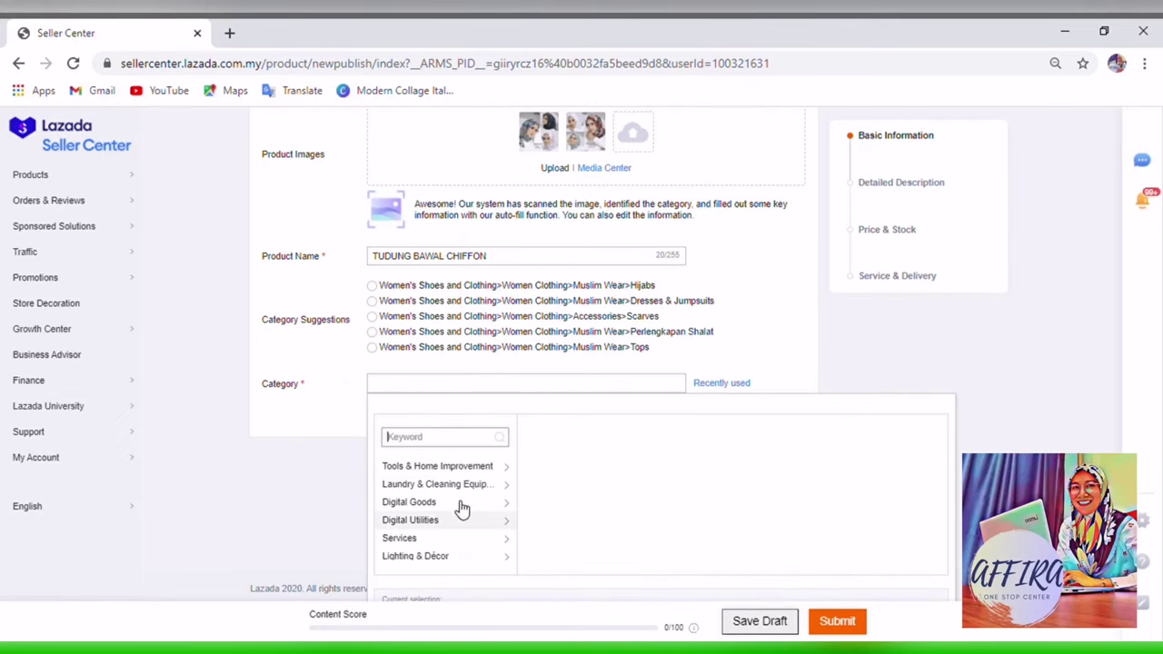
{"action": "left_click", "coordinate": [516, 385]}
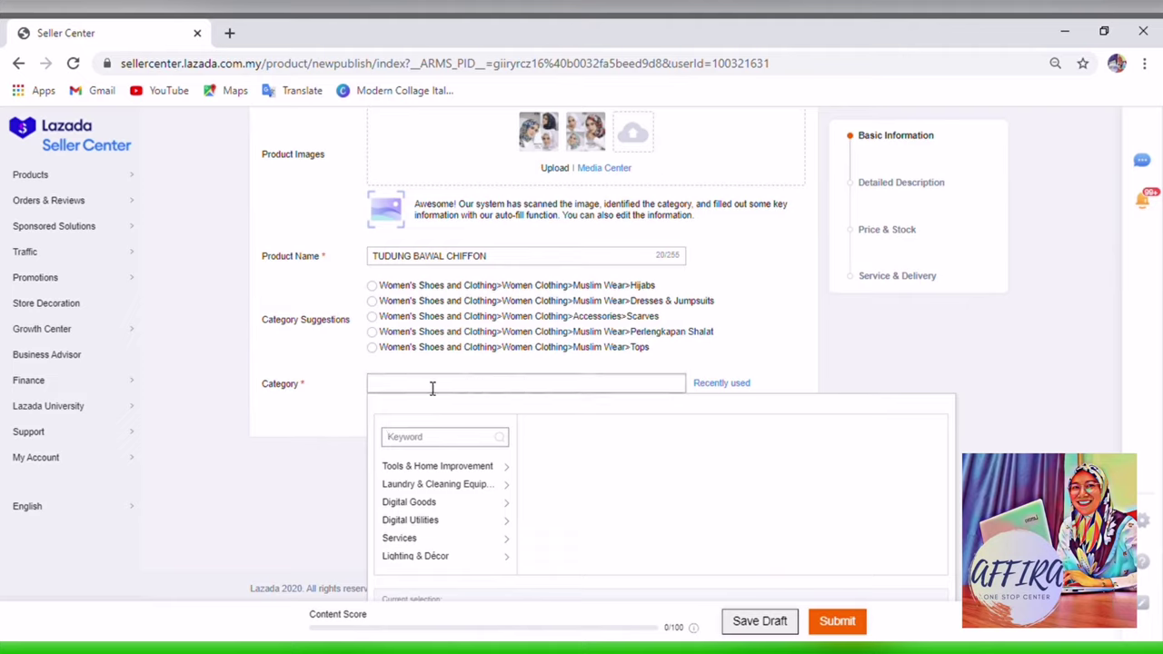
{"action": "left_click", "coordinate": [371, 286]}
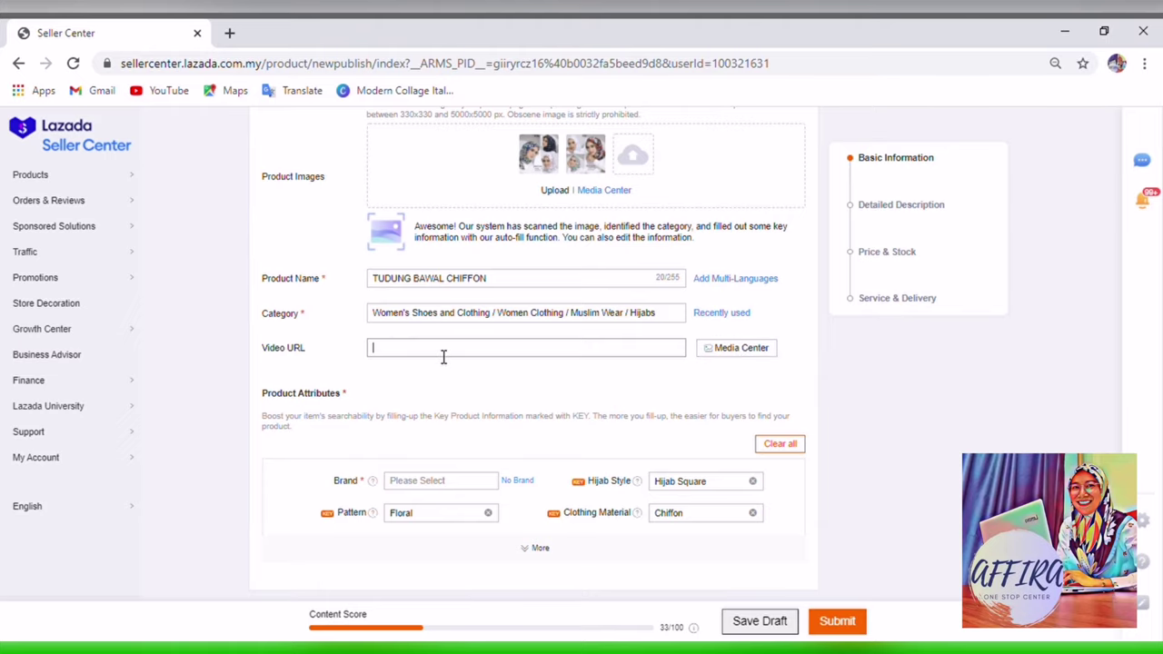
Step: Set the product's brand attribute to No Brand
{"action": "scroll", "coordinate": [439, 358], "scroll_direction": "down", "scroll_amount": 1}
{"action": "scroll", "coordinate": [299, 337], "scroll_direction": "down", "scroll_amount": 1}
{"action": "scroll", "coordinate": [410, 333], "scroll_direction": "up", "scroll_amount": 1}
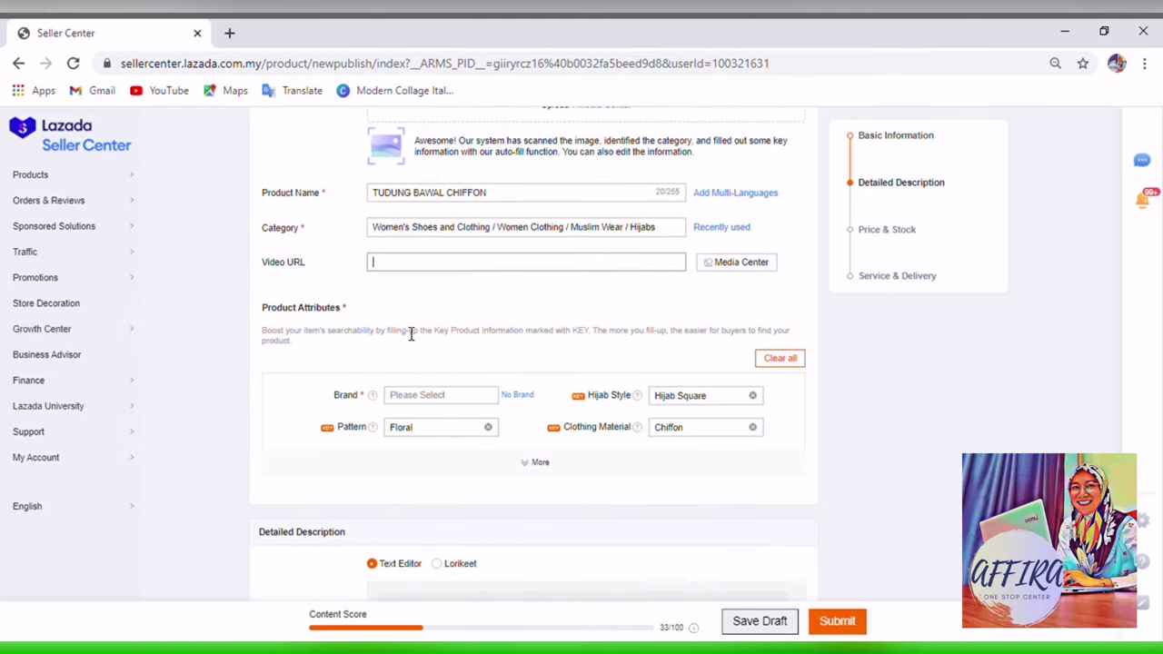
{"action": "left_click", "coordinate": [422, 405]}
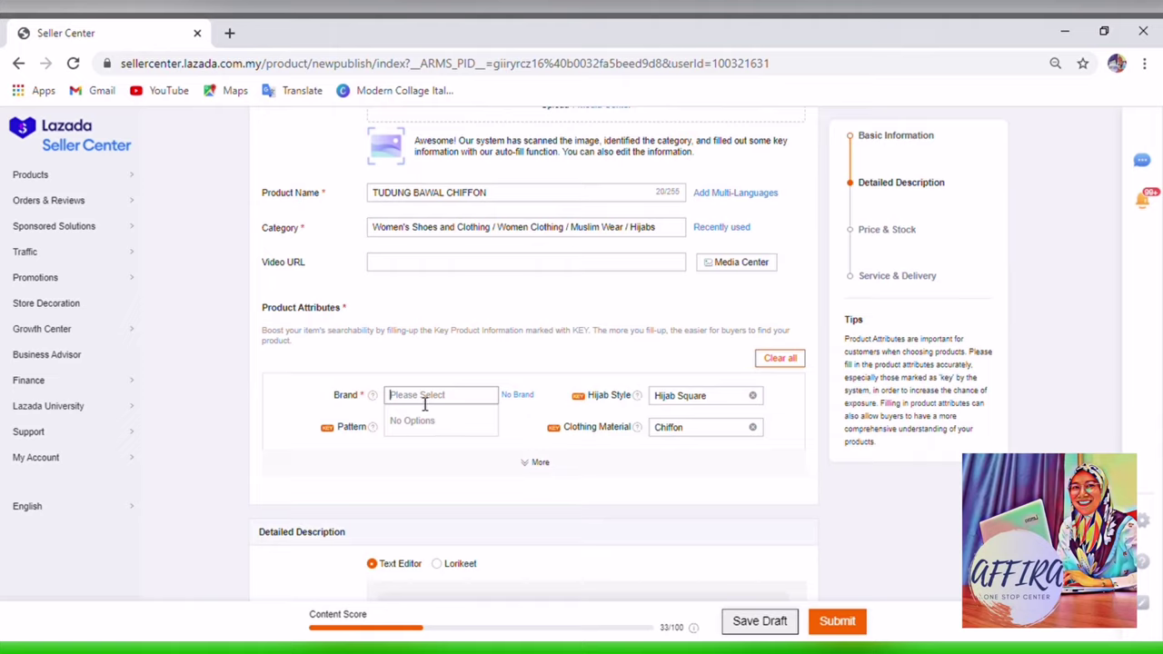
{"action": "left_click", "coordinate": [517, 398]}
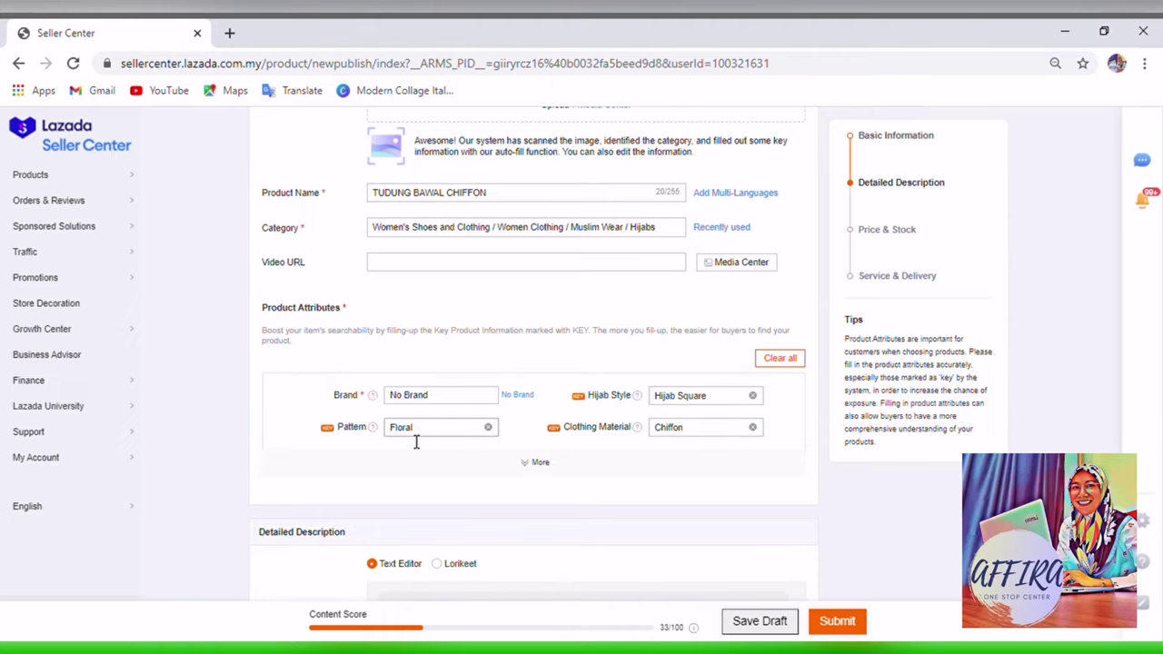
Step: Expand the product attributes to review the additional optional fields, and collapse them again
{"action": "left_click", "coordinate": [545, 465]}
{"action": "scroll", "coordinate": [382, 454], "scroll_direction": "down", "scroll_amount": 1}
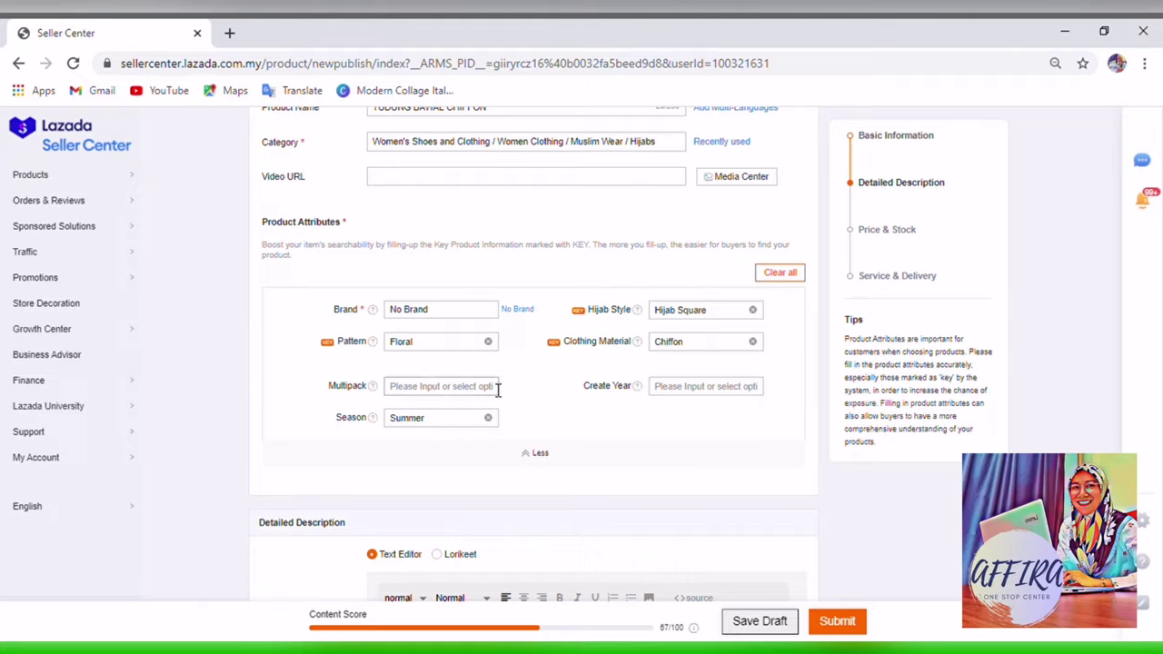
{"action": "left_click", "coordinate": [551, 454]}
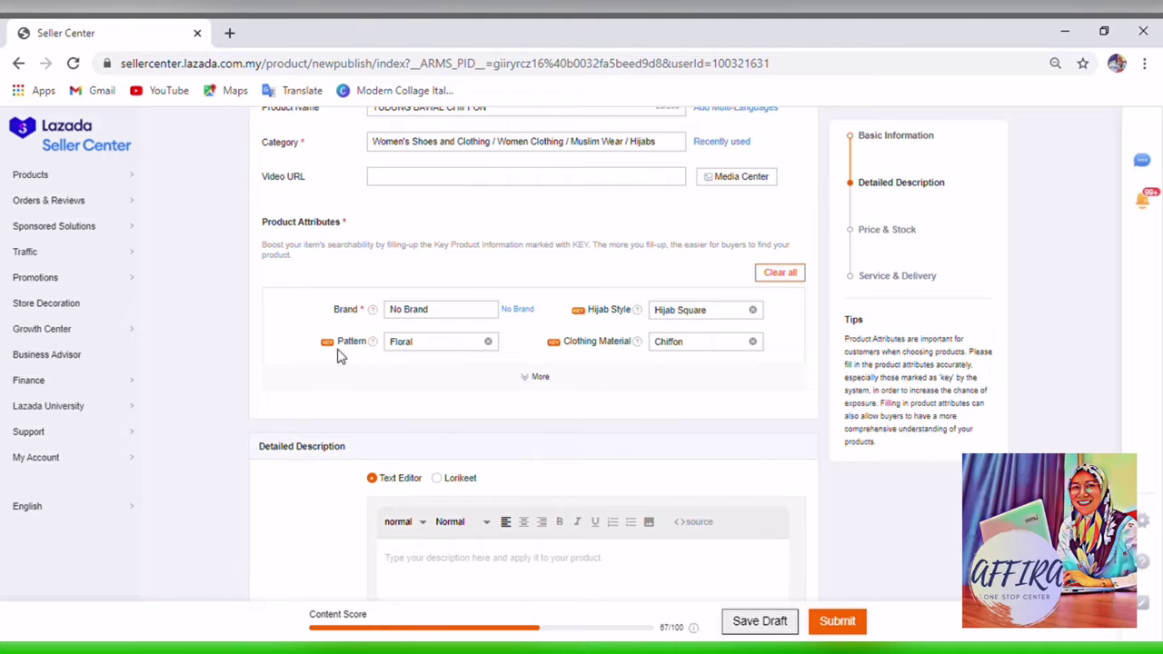
Step: Switch the long description from the text editor to Lorikeet and open a blank design in the decorator
{"action": "scroll", "coordinate": [415, 478], "scroll_direction": "down", "scroll_amount": 2}
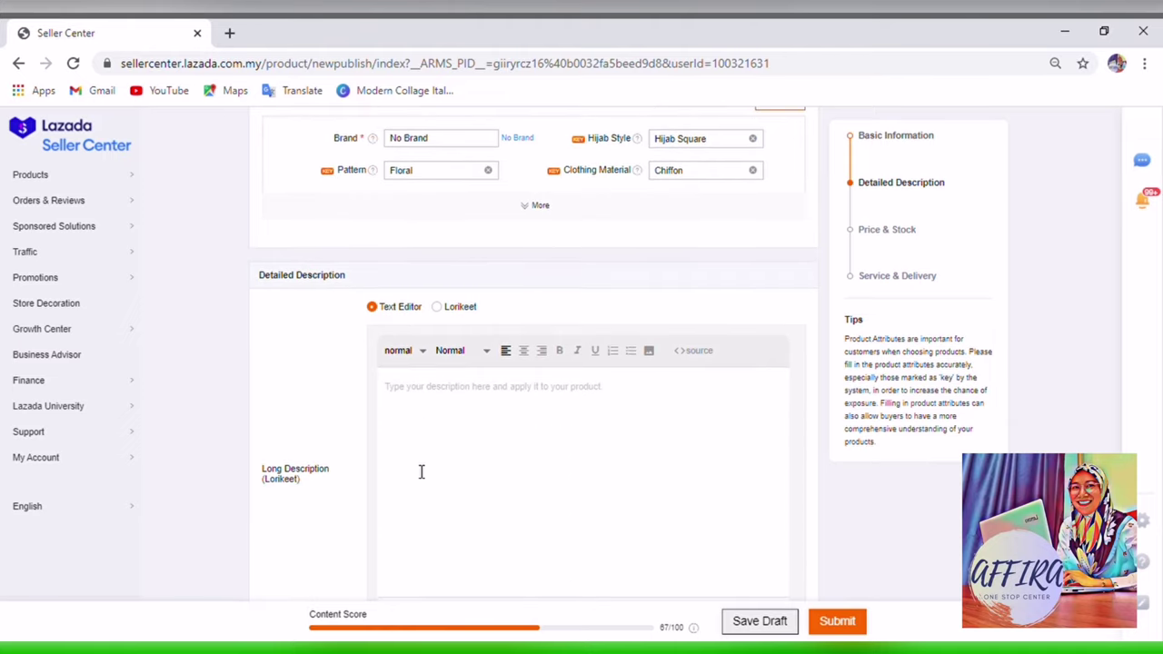
{"action": "scroll", "coordinate": [421, 472], "scroll_direction": "down", "scroll_amount": 1}
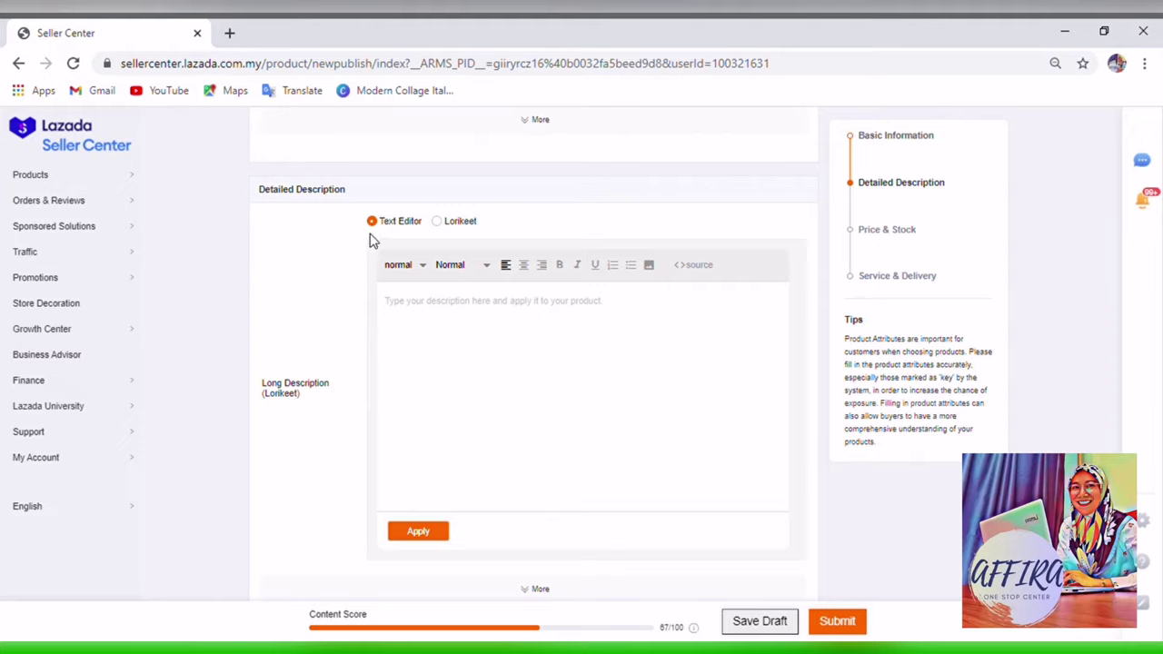
{"action": "left_click", "coordinate": [436, 223]}
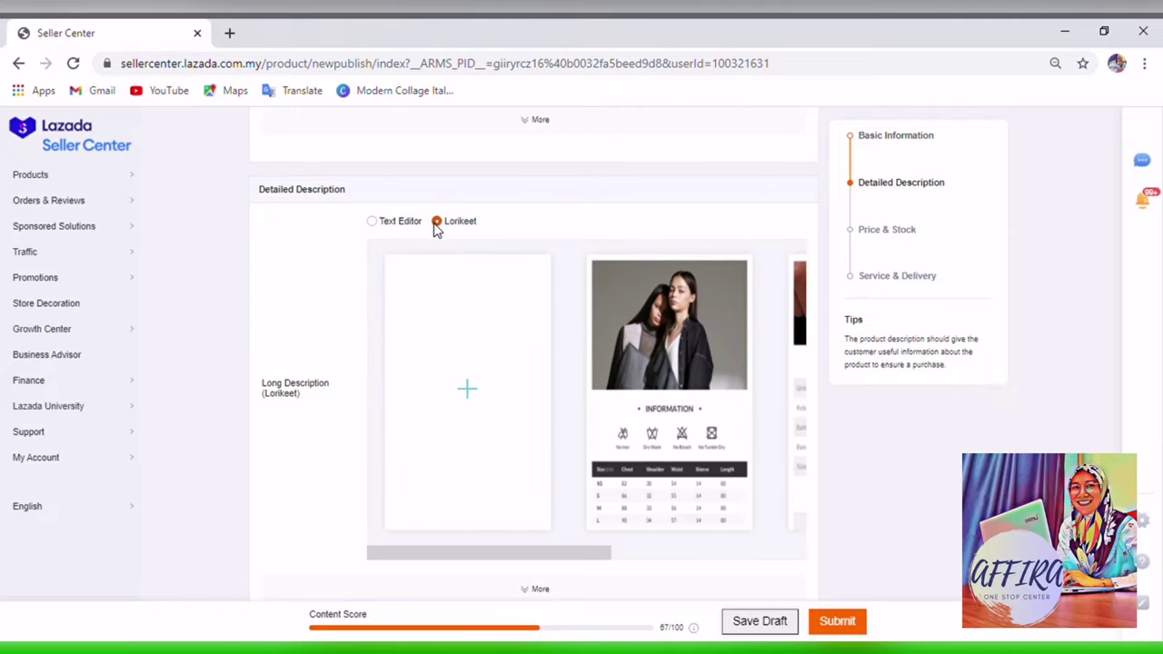
{"action": "left_click", "coordinate": [469, 390]}
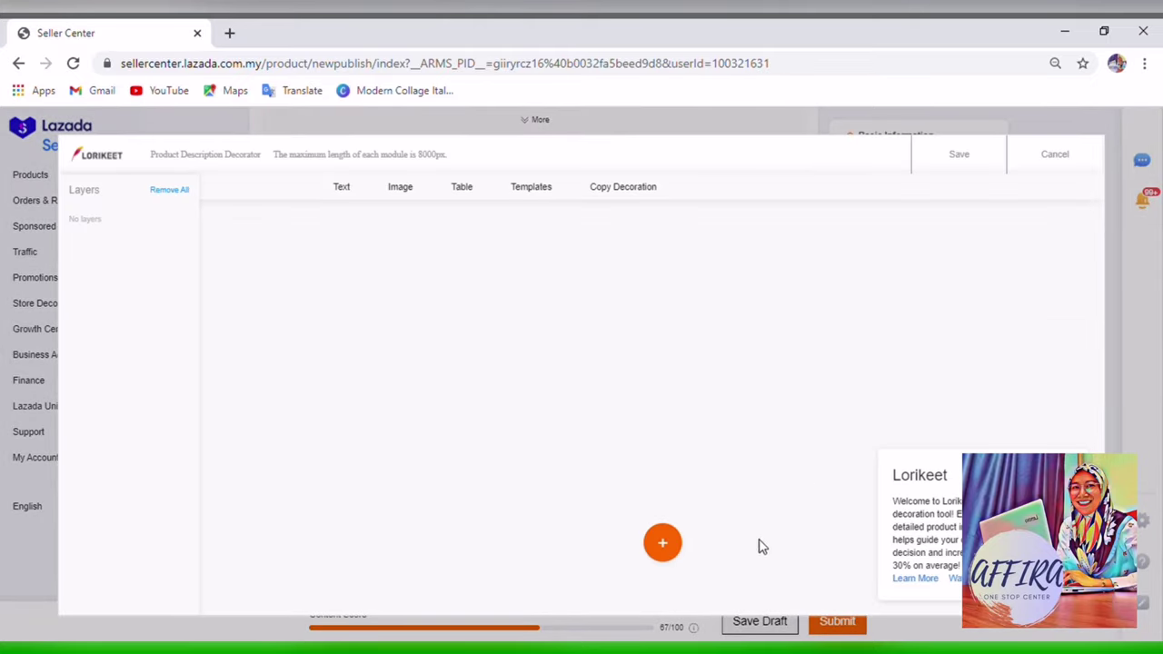
Step: Add an image module to the description and upload the hijab collage photo into its placeholder
{"action": "left_click", "coordinate": [664, 542]}
{"action": "left_click", "coordinate": [674, 466]}
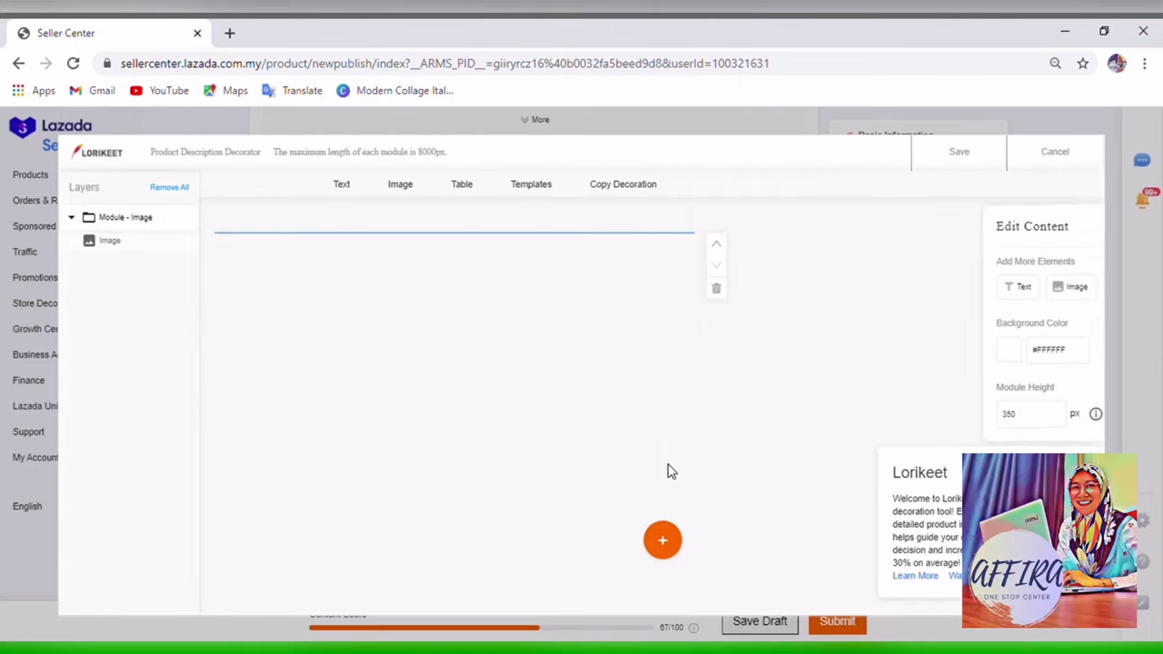
{"action": "left_click", "coordinate": [270, 269]}
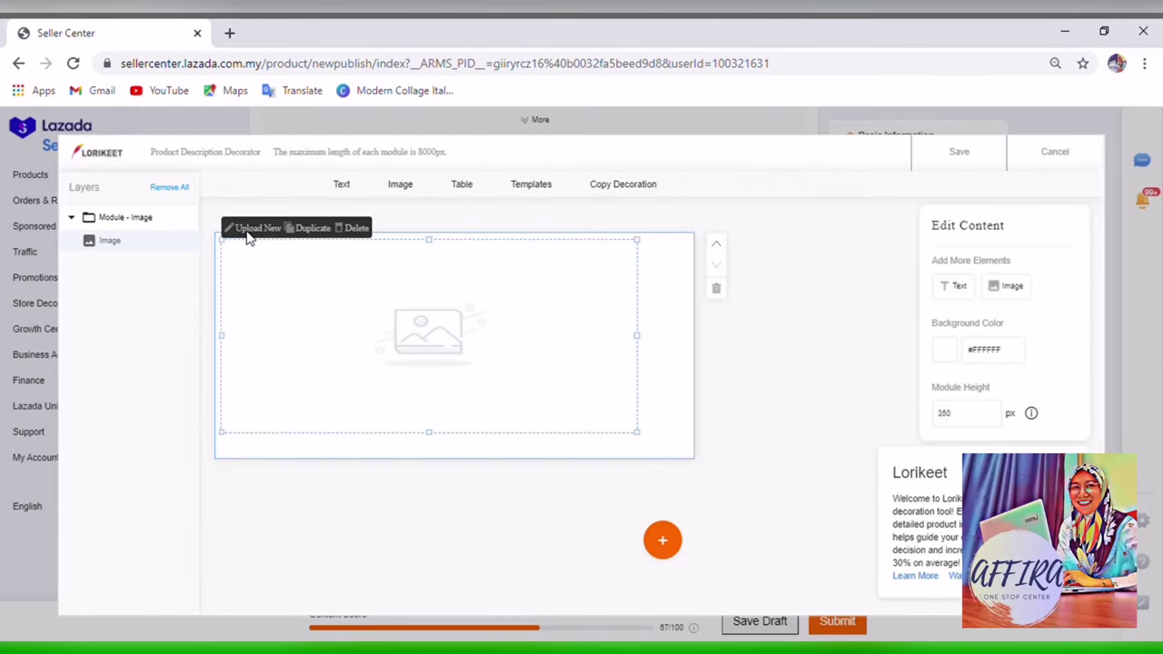
{"action": "left_click", "coordinate": [252, 228]}
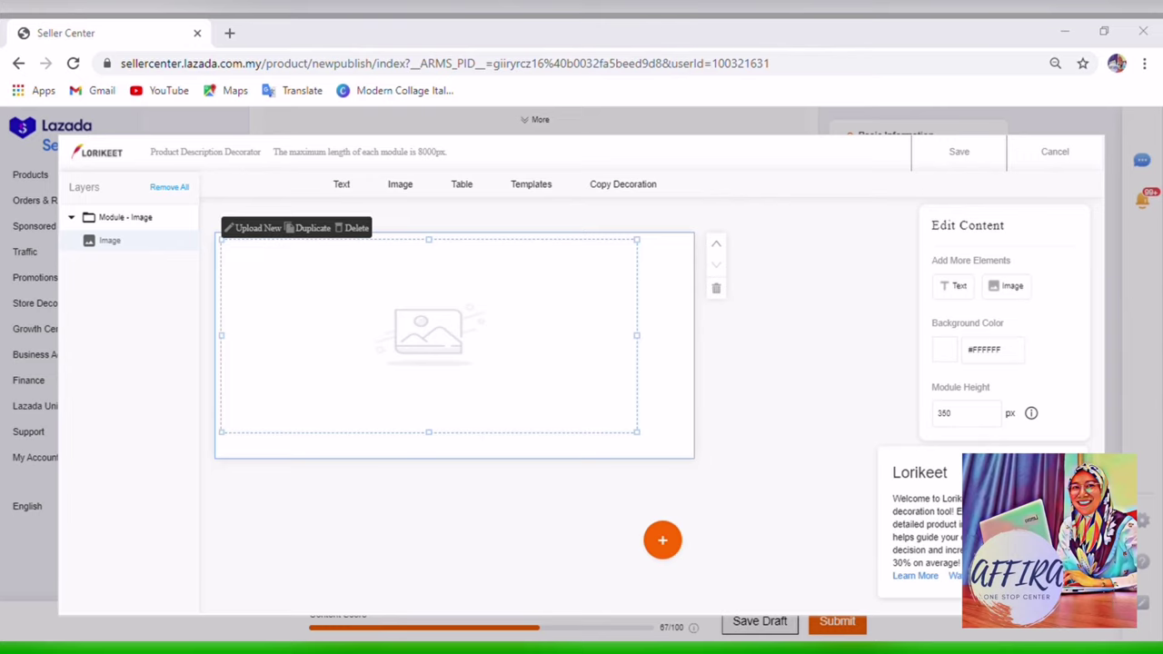
{"action": "key", "text": "Return"}
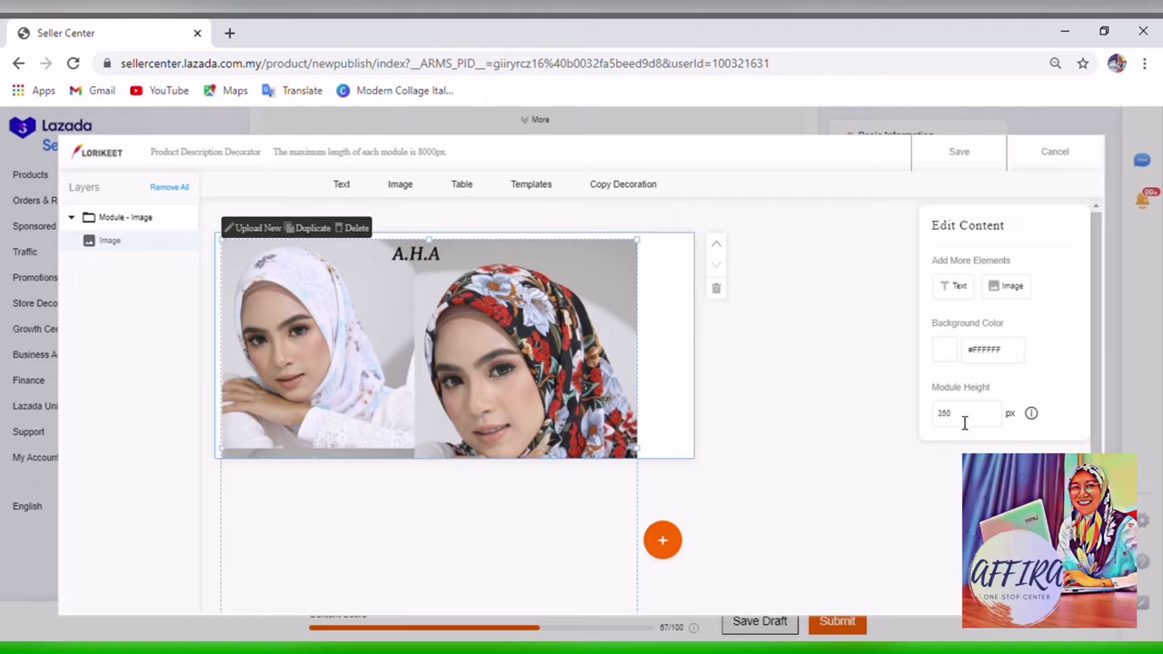
Step: Set the image module's height to 700 px and stretch the photo to fill the module's width and height
{"action": "left_click_drag", "start_coordinate": [965, 420], "coordinate": [930, 432]}
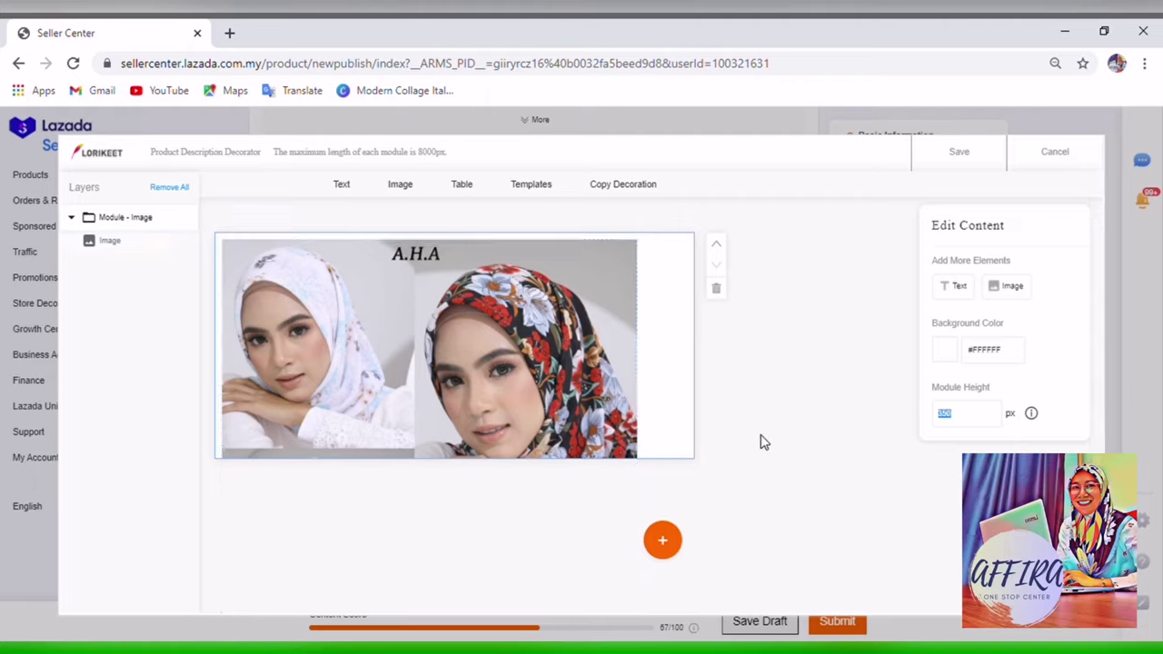
{"action": "type", "text": "700"}
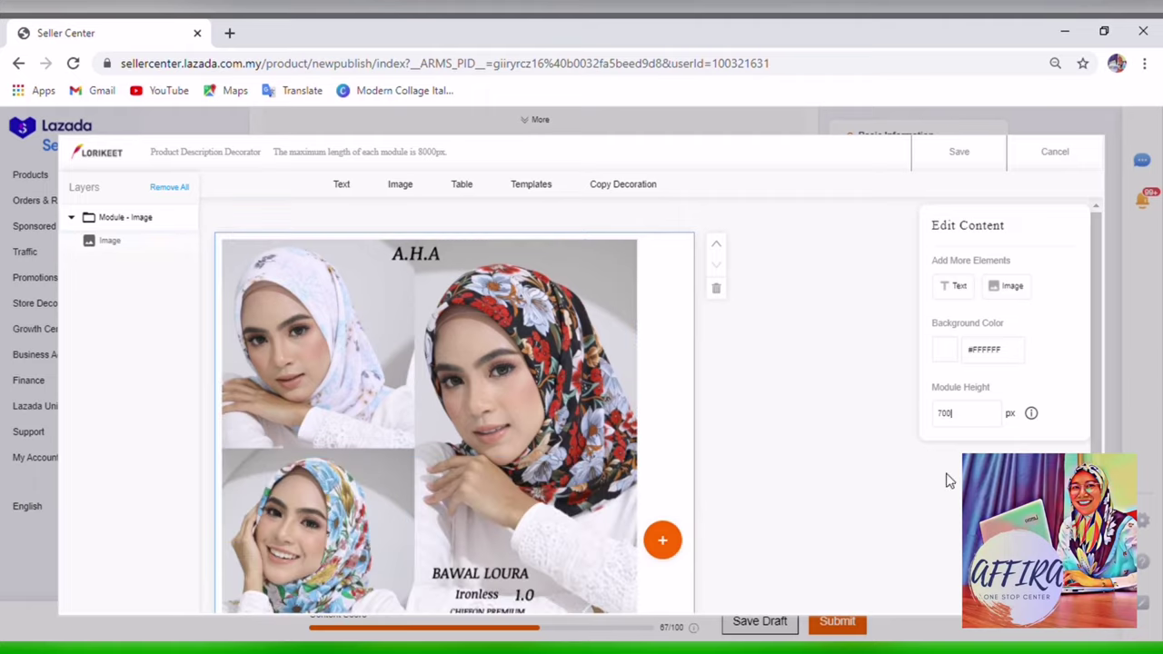
{"action": "scroll", "coordinate": [456, 471], "scroll_direction": "down", "scroll_amount": 2}
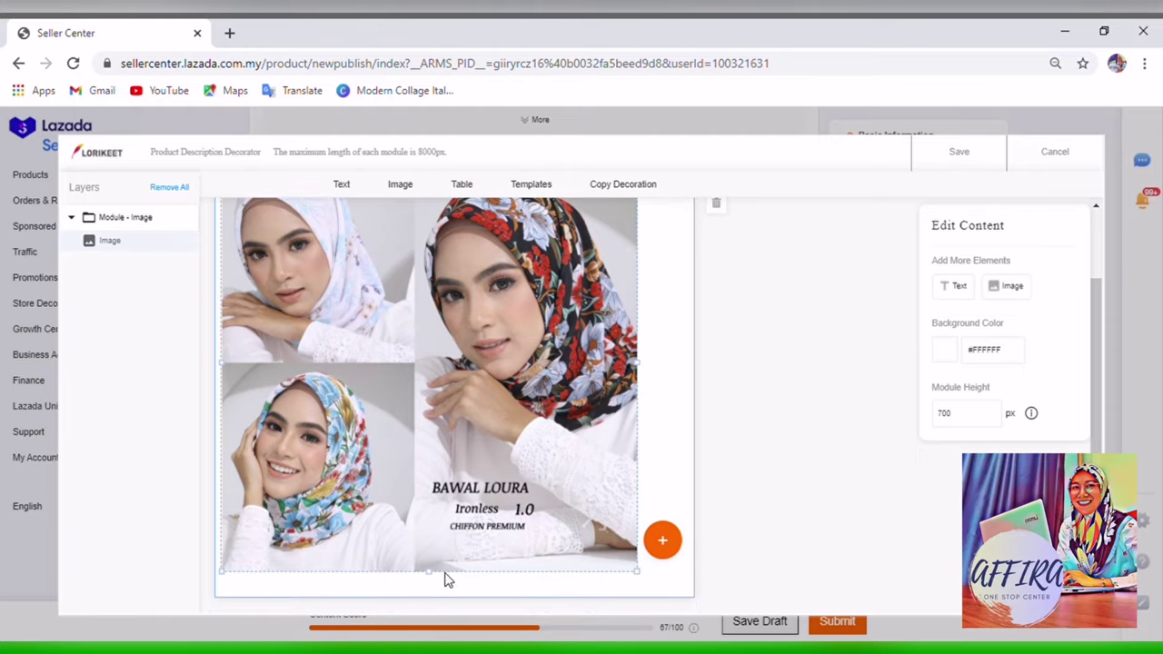
{"action": "left_click_drag", "start_coordinate": [439, 582], "coordinate": [435, 606]}
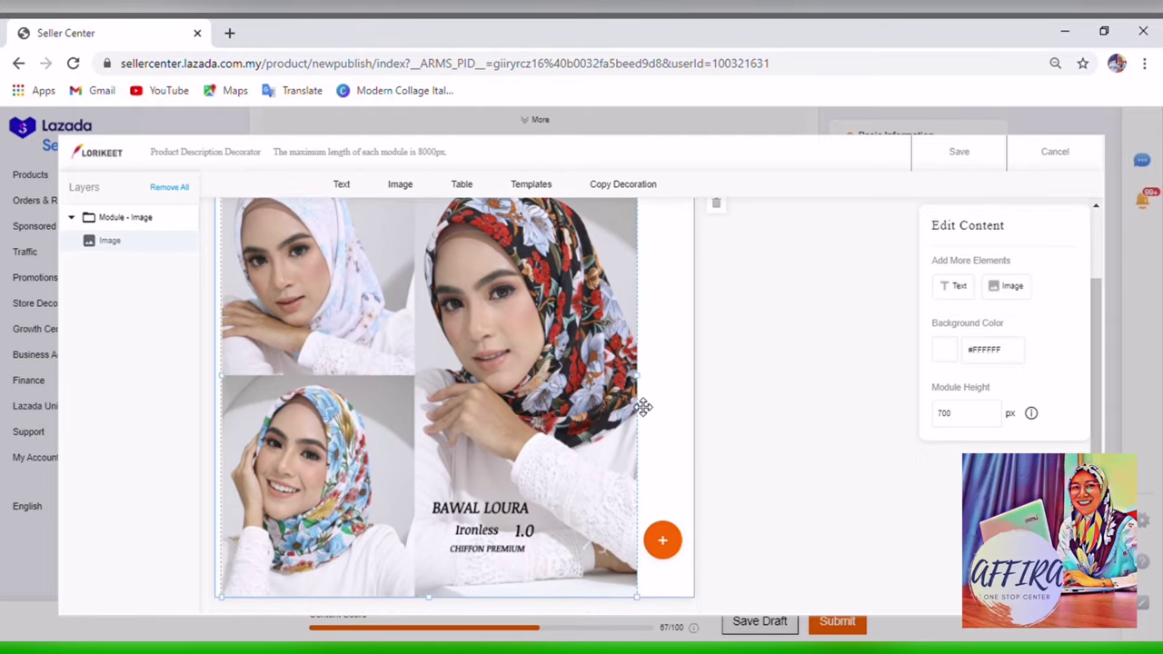
{"action": "left_click_drag", "start_coordinate": [636, 384], "coordinate": [693, 380]}
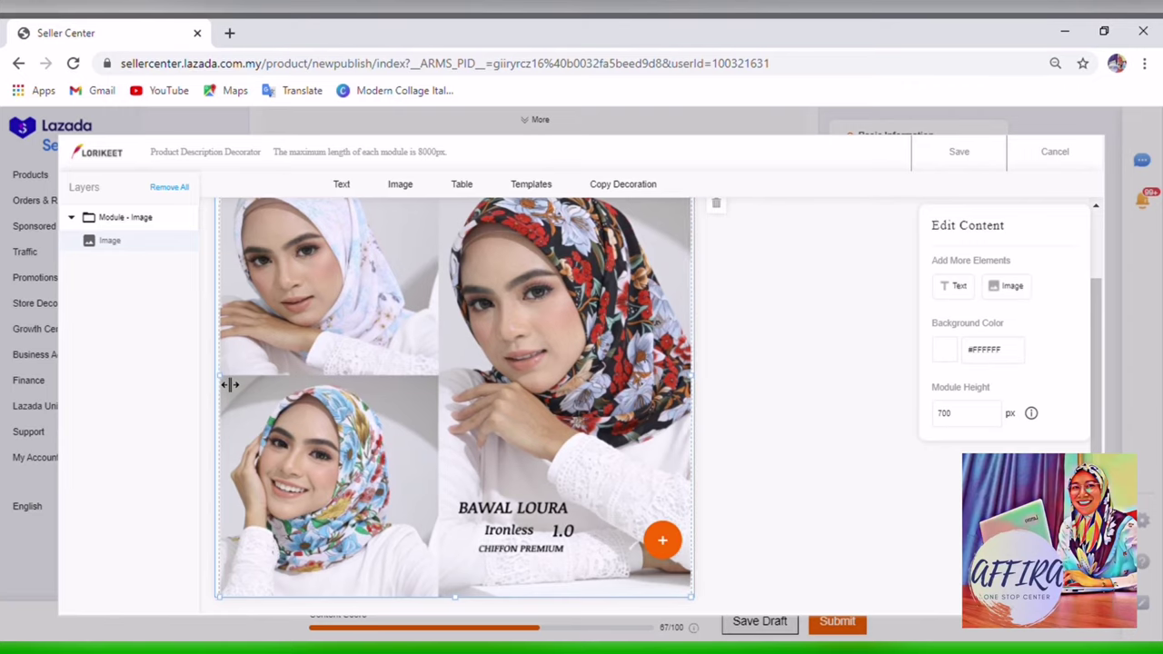
{"action": "scroll", "coordinate": [439, 403], "scroll_direction": "up", "scroll_amount": 2}
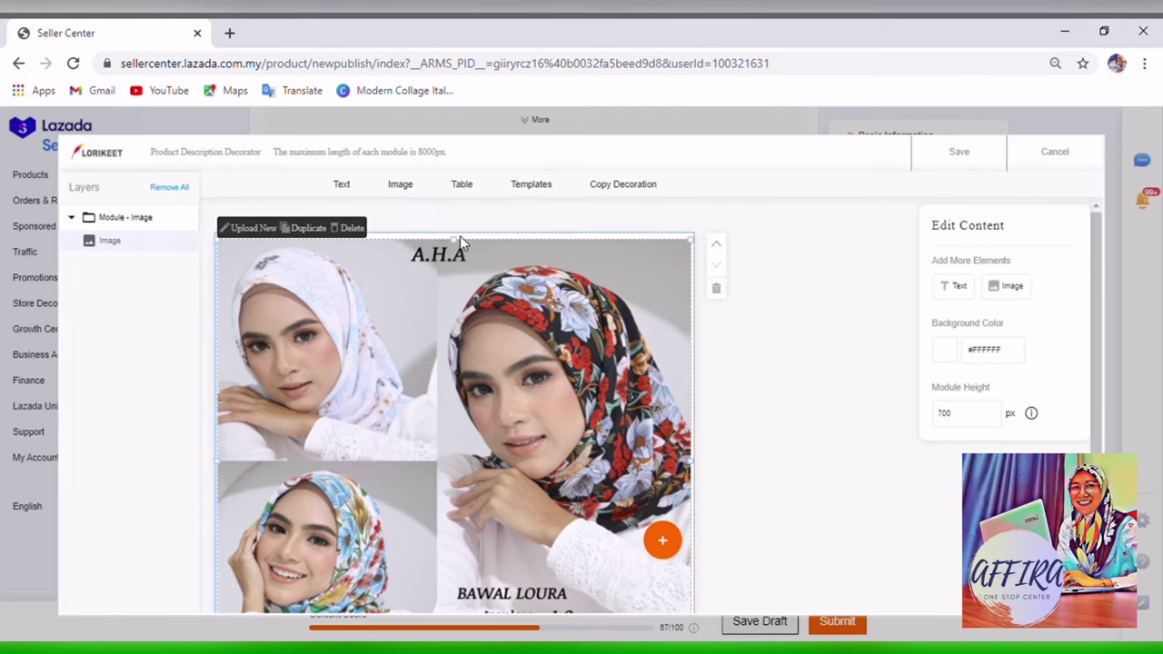
{"action": "scroll", "coordinate": [545, 335], "scroll_direction": "down", "scroll_amount": 1}
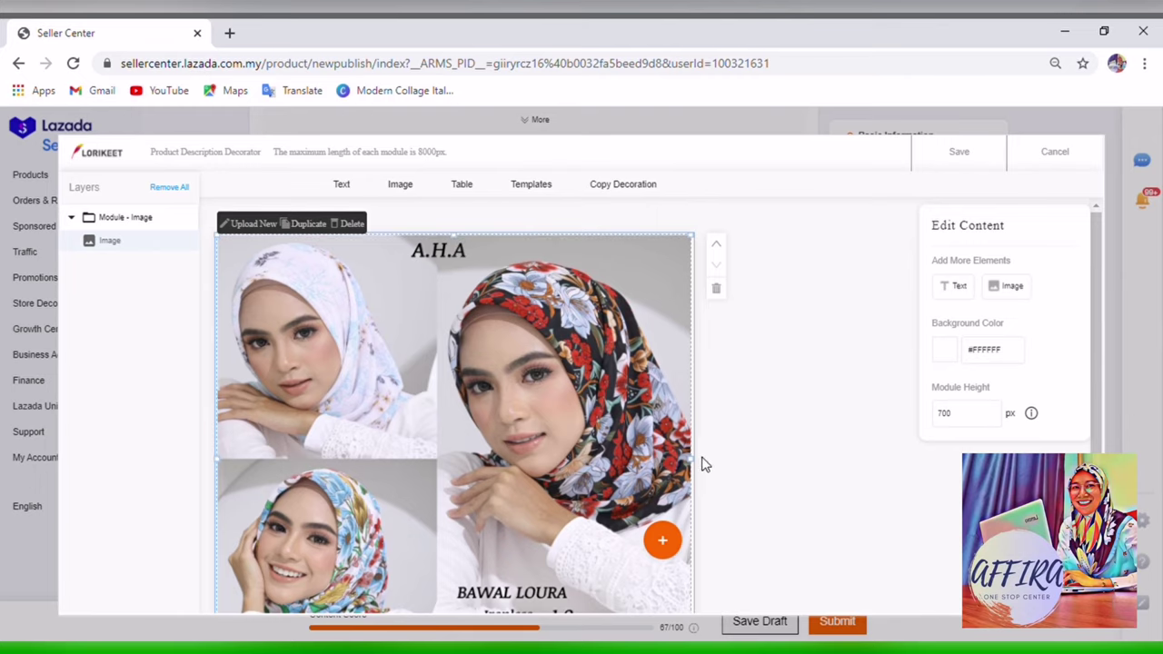
{"action": "left_click_drag", "start_coordinate": [700, 466], "coordinate": [703, 465]}
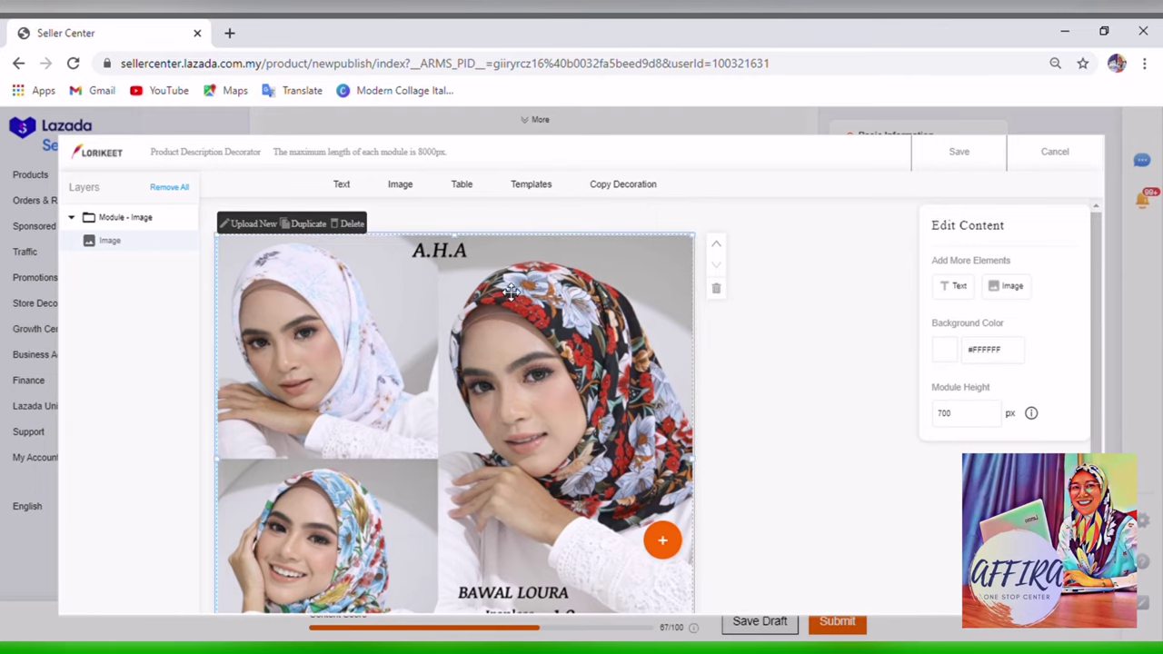
Step: Add a text element to the image module and replace its placeholder wording with "NSA GLAM"
{"action": "left_click", "coordinate": [955, 289]}
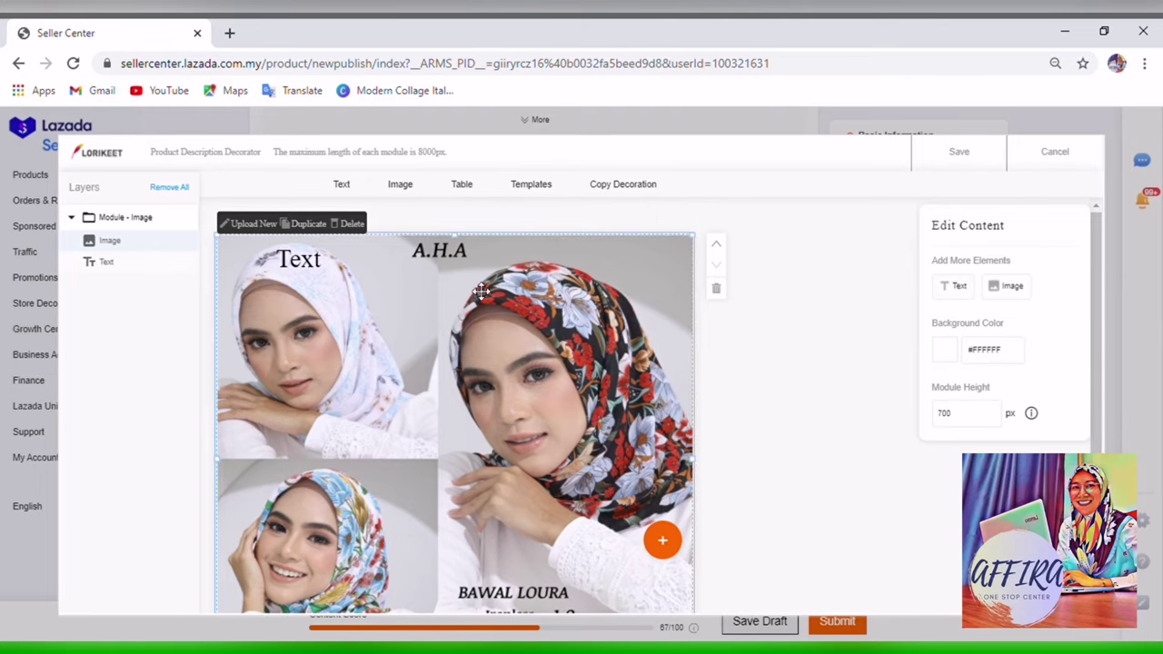
{"action": "left_click", "coordinate": [300, 263]}
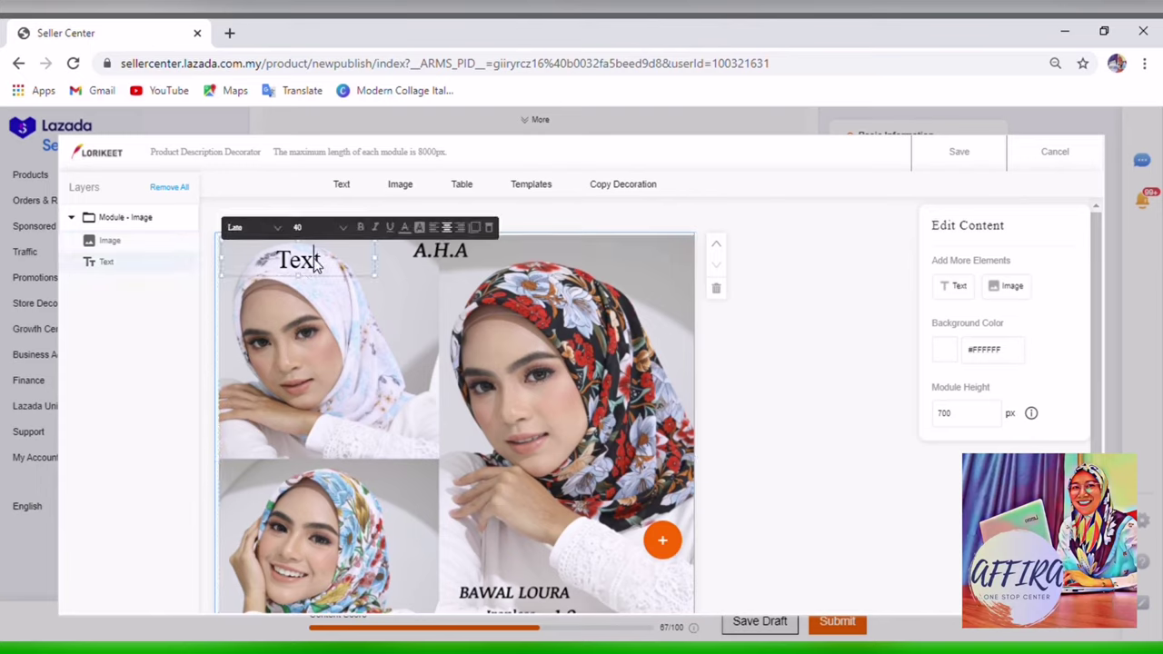
{"action": "double_click", "coordinate": [317, 263]}
{"action": "type", "text": "NSA "}
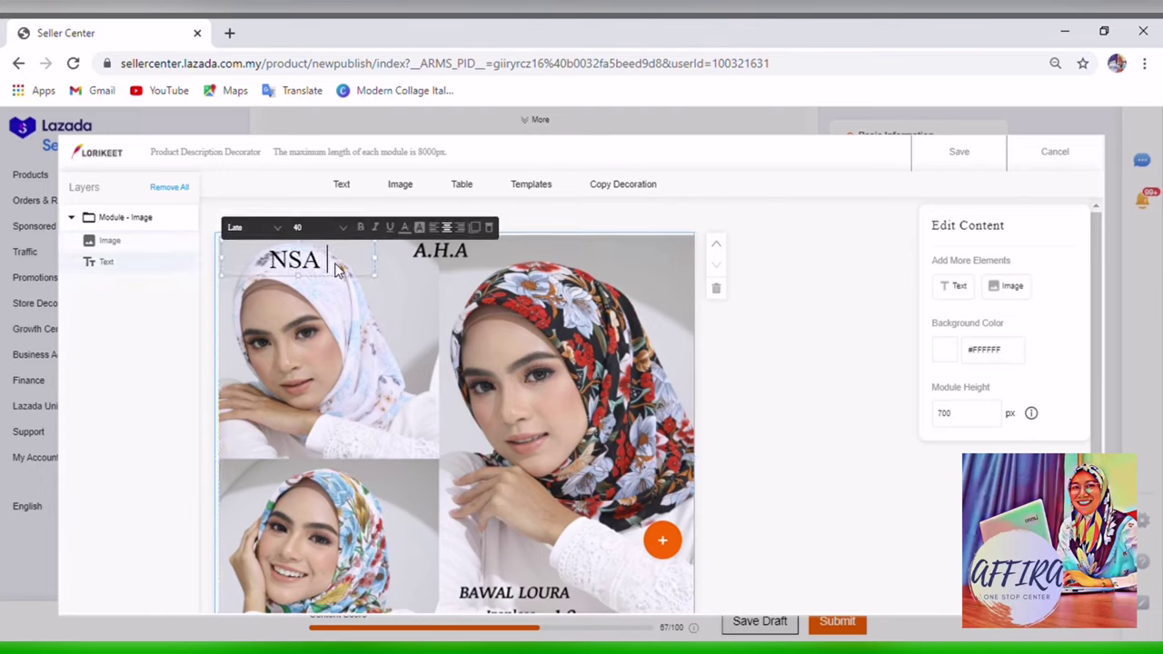
{"action": "type", "text": "GLAM"}
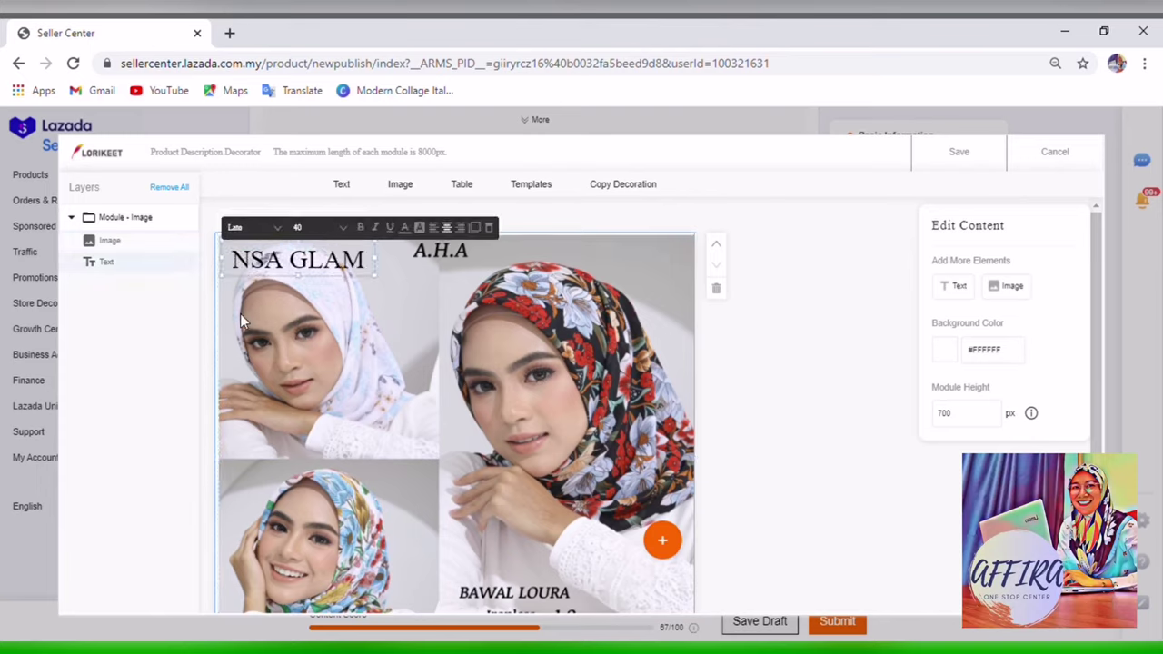
Step: Move the "NSA GLAM" text to the upper-right corner of the collage photo and save the decorated description
{"action": "left_click", "coordinate": [373, 288]}
{"action": "left_click", "coordinate": [367, 274]}
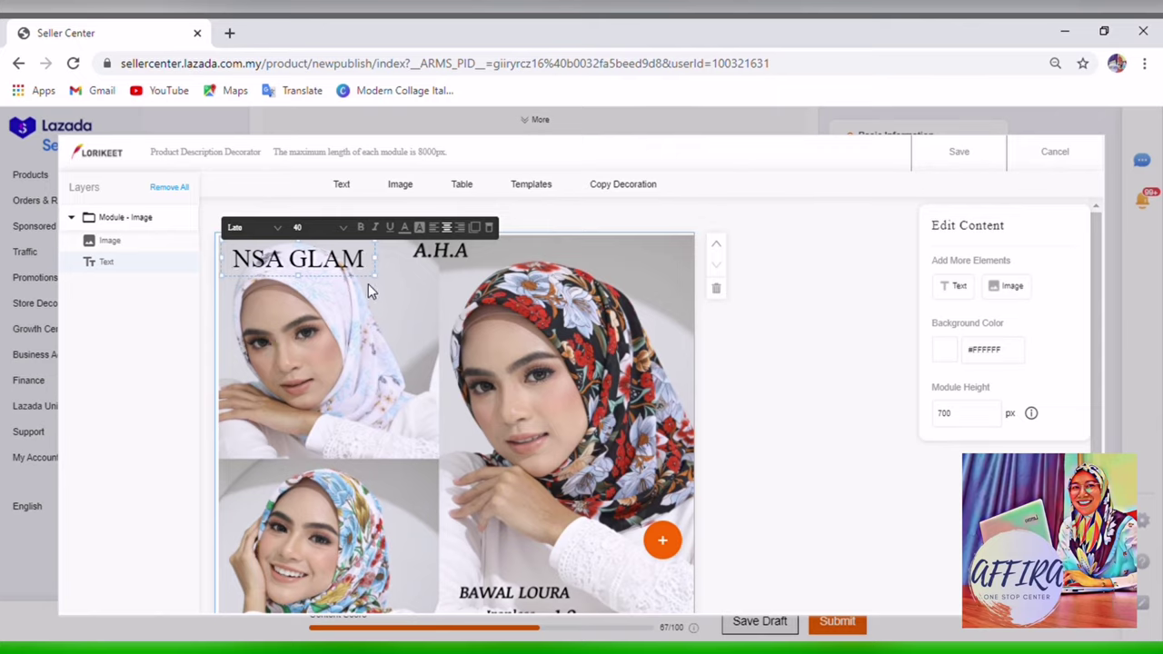
{"action": "left_click_drag", "start_coordinate": [377, 282], "coordinate": [693, 277]}
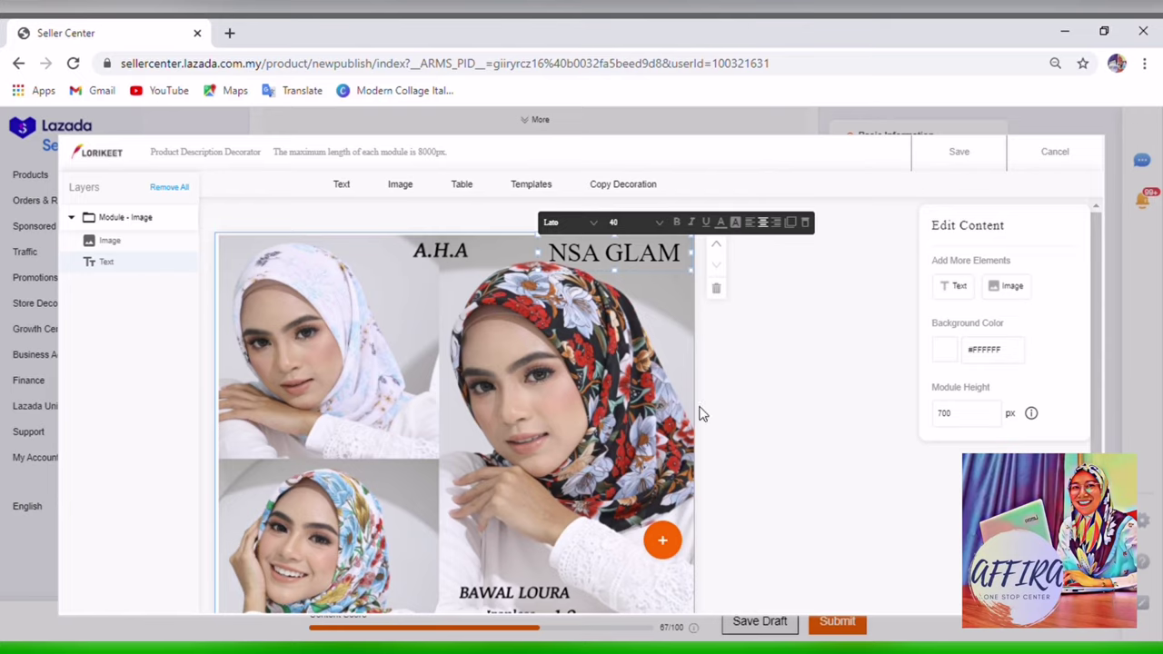
{"action": "left_click", "coordinate": [357, 334]}
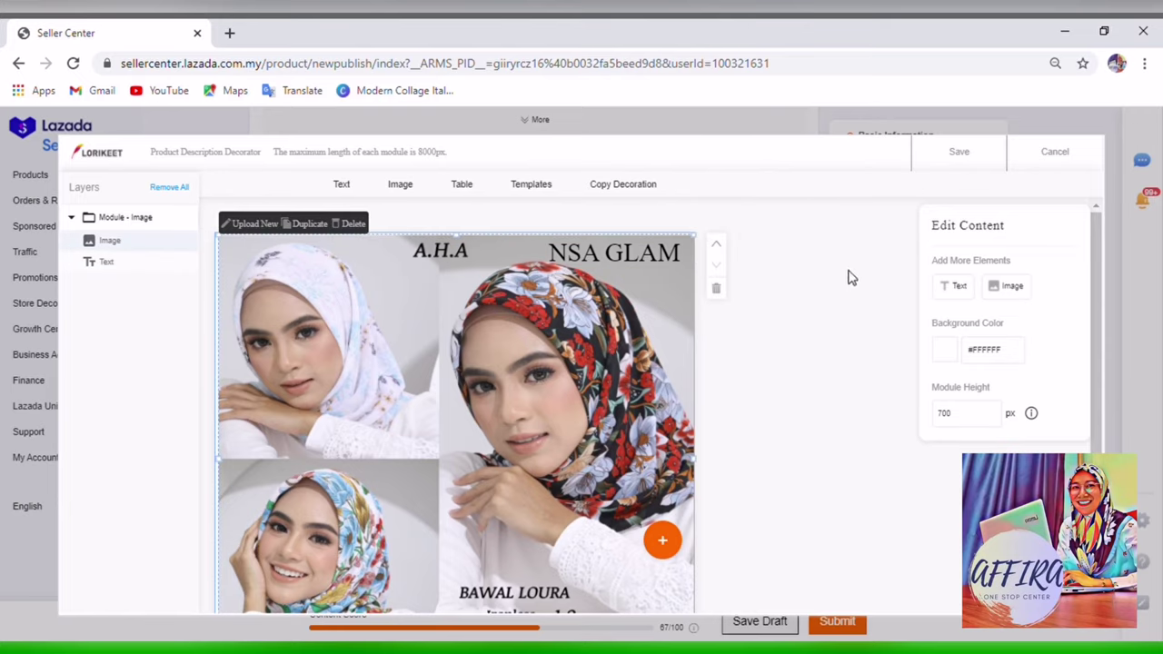
{"action": "left_click", "coordinate": [957, 154]}
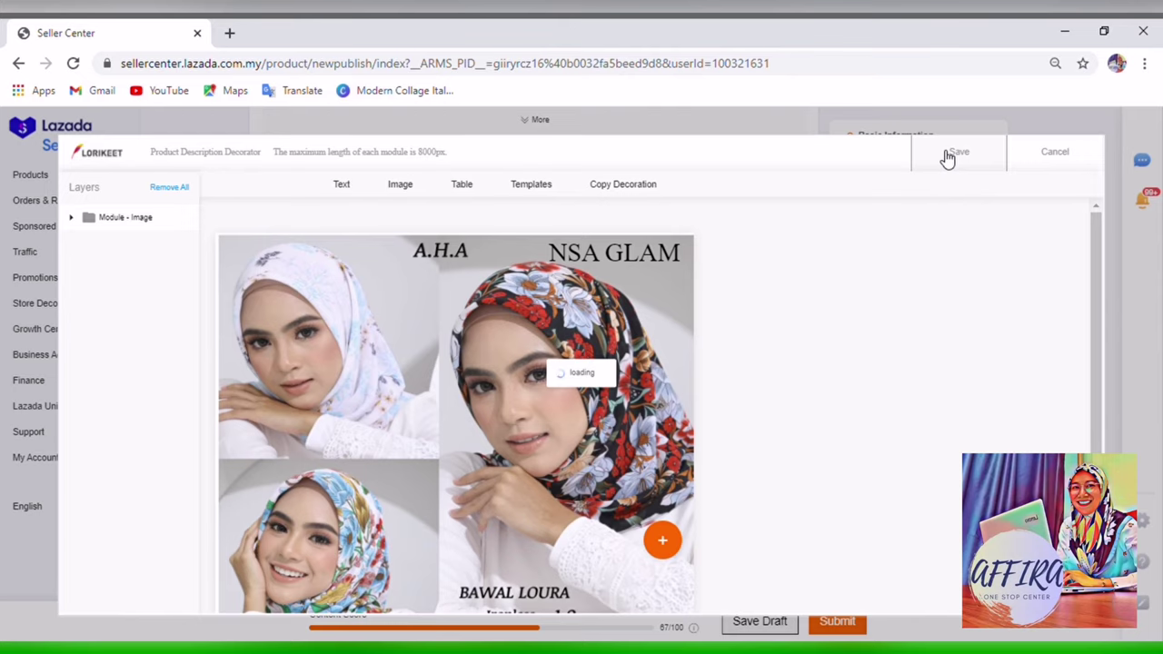
Step: Expand the optional Malay product description and enter three lines: "TUDUNG BAWAL", "BIDANG 45" and "MATERIAL CHIFFON"
{"action": "scroll", "coordinate": [597, 340], "scroll_direction": "down", "scroll_amount": 5}
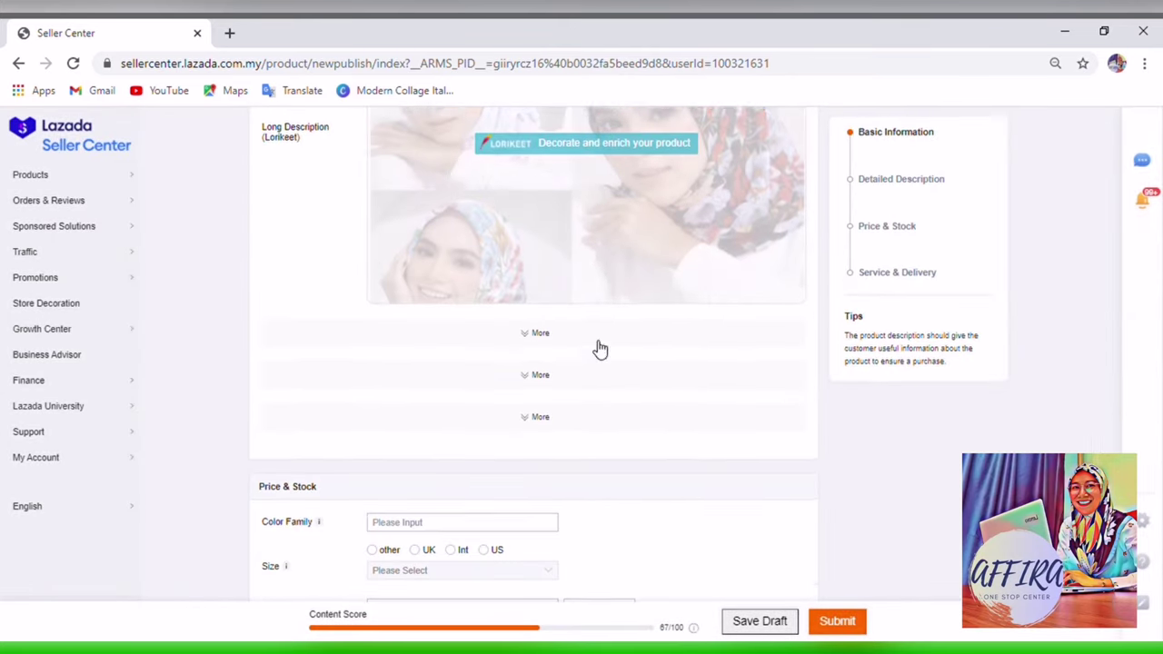
{"action": "left_click", "coordinate": [548, 338]}
{"action": "scroll", "coordinate": [410, 482], "scroll_direction": "down", "scroll_amount": 1}
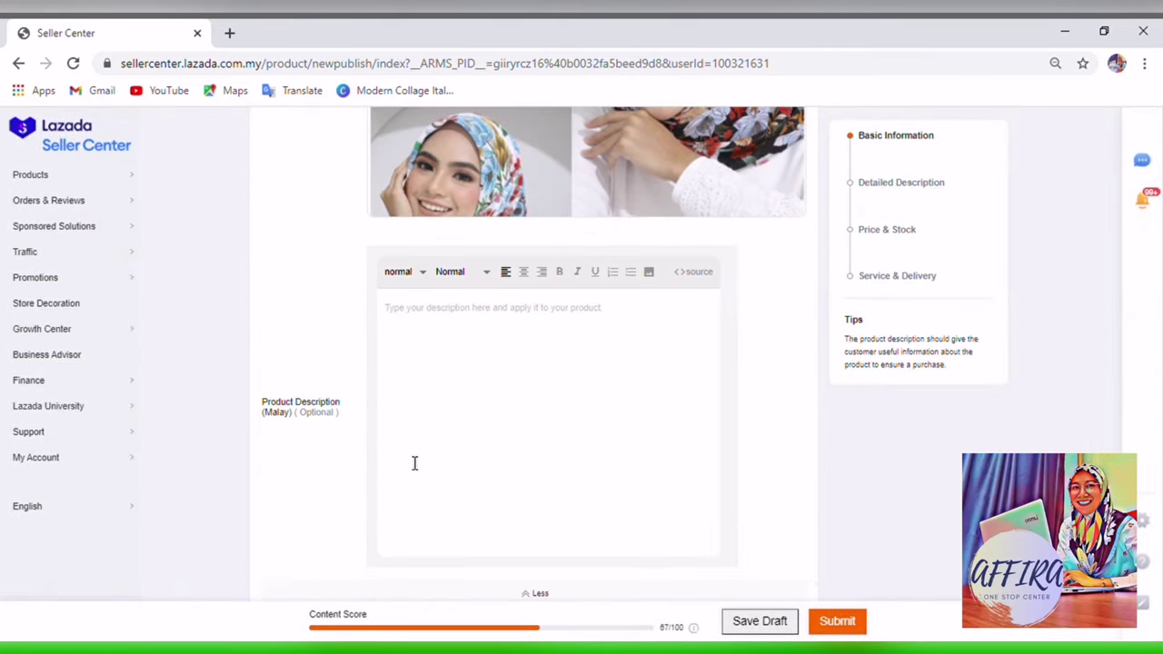
{"action": "left_click", "coordinate": [473, 381]}
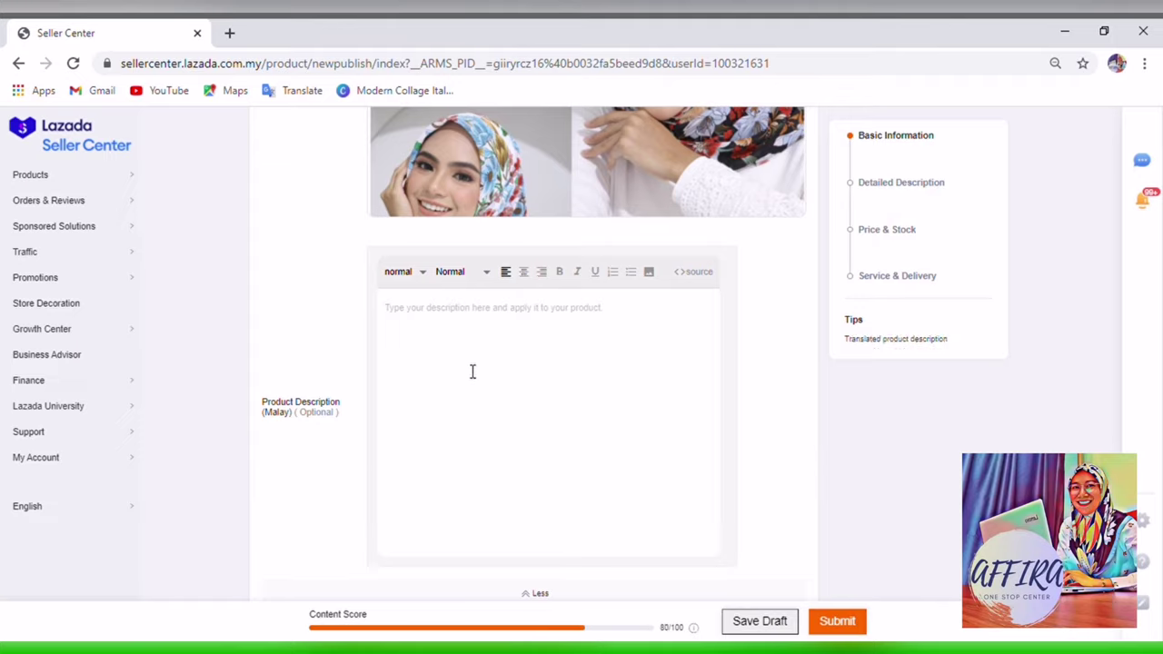
{"action": "type", "text": "TUDN"}
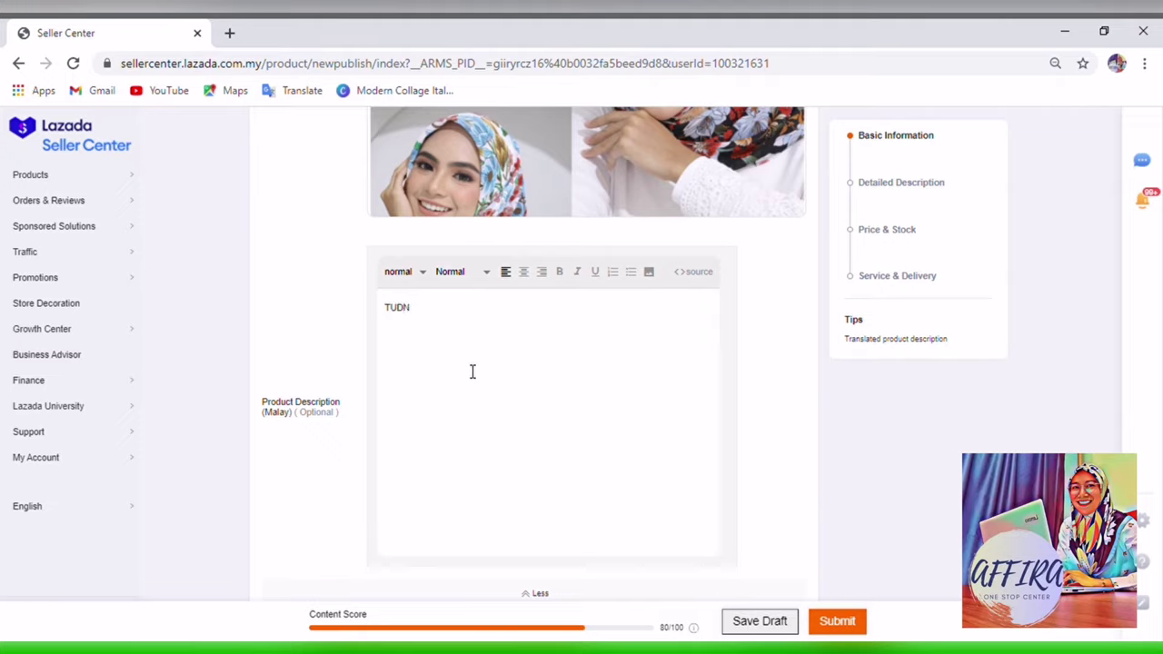
{"action": "key", "text": "BackSpace"}
{"action": "type", "text": "UNG BAWAL"}
{"action": "key", "text": "Return"}
{"action": "type", "text": "BIDANG 45"}
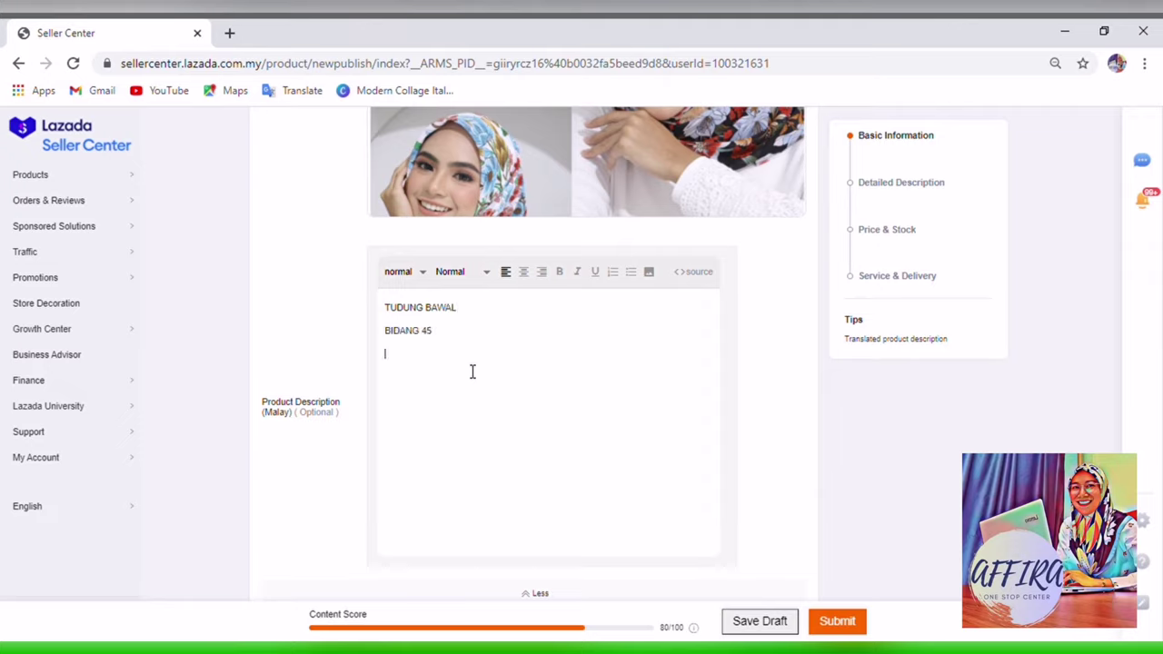
{"action": "key", "text": "Return"}
{"action": "type", "text": "MATERIAL"}
{"action": "type", "text": "CHIFFON"}
Step: Add "FLORAL 1" as the first color family in Price & Stock and upload its hijab photo
{"action": "scroll", "coordinate": [532, 358], "scroll_direction": "down", "scroll_amount": 3}
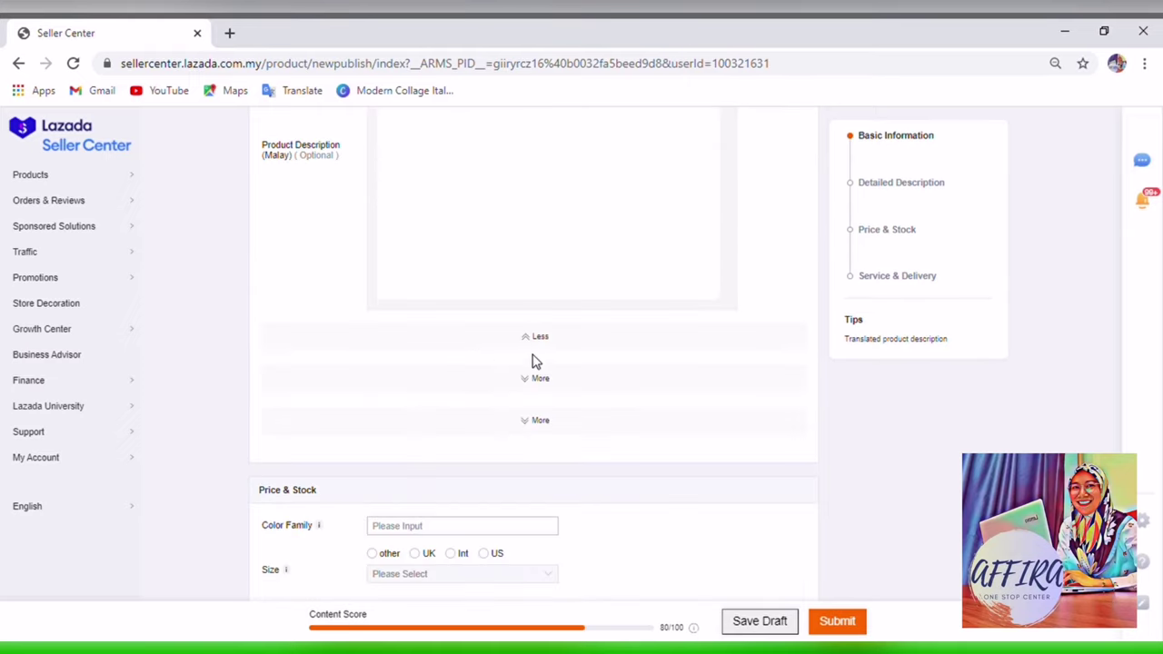
{"action": "scroll", "coordinate": [539, 337], "scroll_direction": "down", "scroll_amount": 4}
{"action": "scroll", "coordinate": [441, 261], "scroll_direction": "up", "scroll_amount": 1}
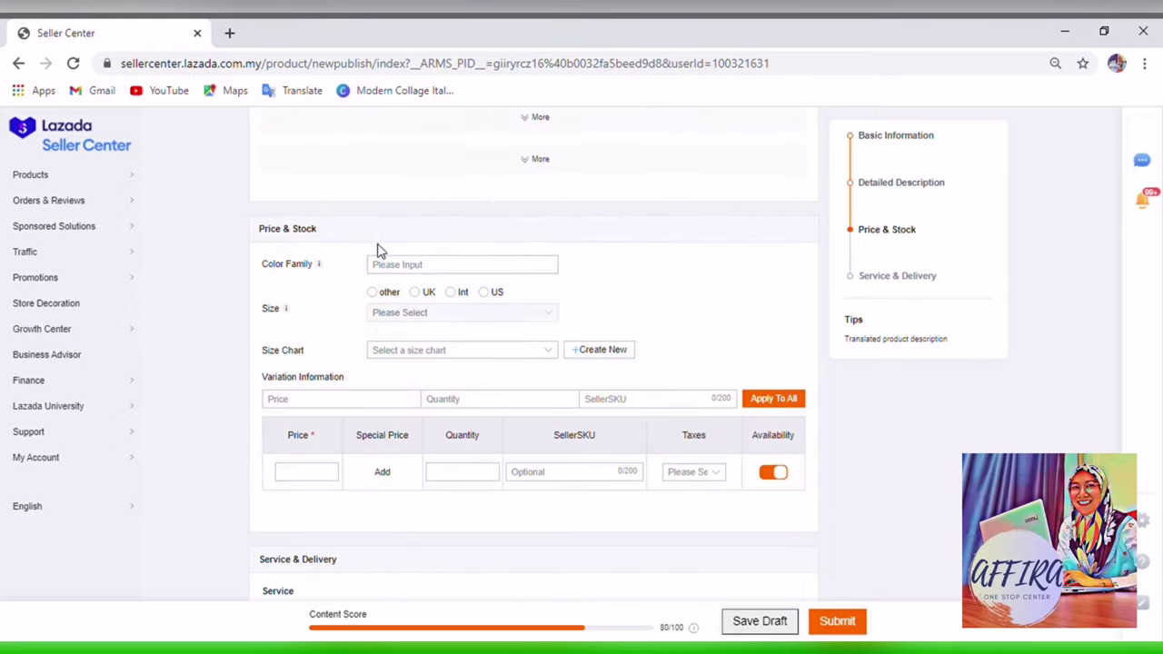
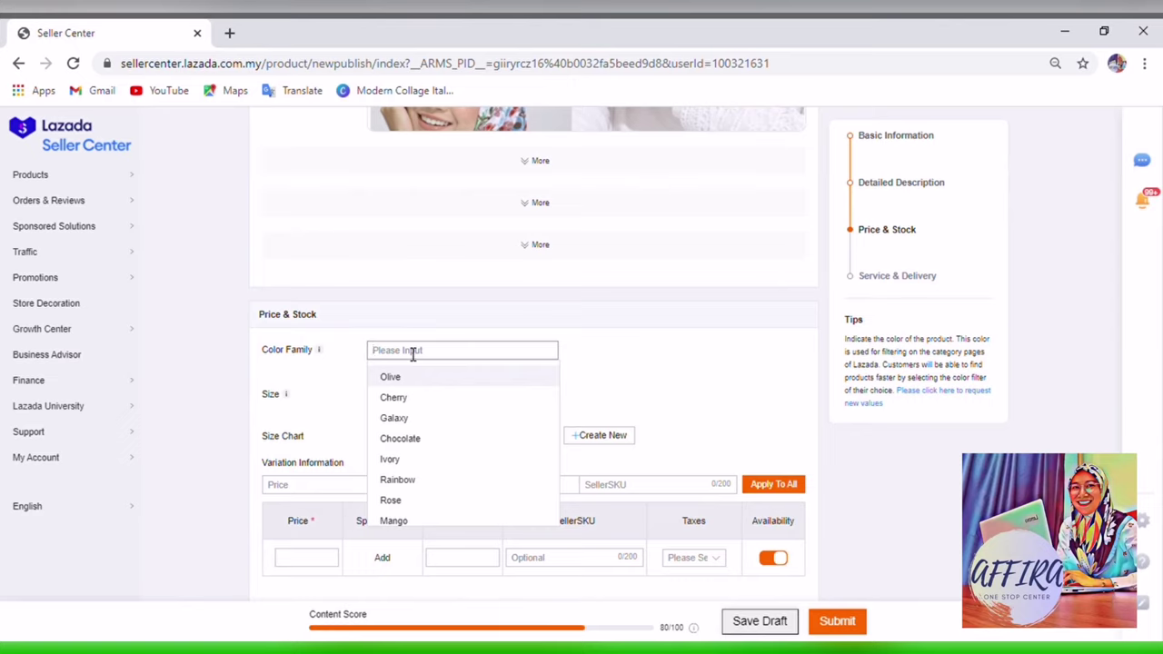
{"action": "scroll", "coordinate": [413, 354], "scroll_direction": "up", "scroll_amount": 10}
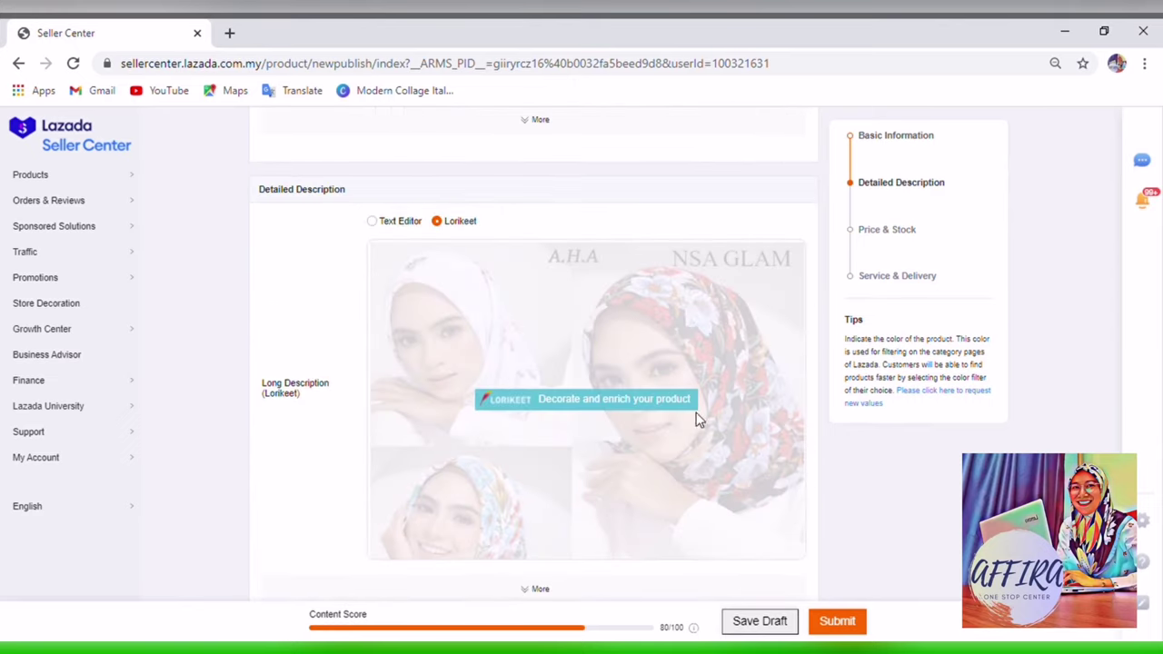
{"action": "scroll", "coordinate": [625, 423], "scroll_direction": "down", "scroll_amount": 2}
{"action": "scroll", "coordinate": [617, 340], "scroll_direction": "down", "scroll_amount": 3}
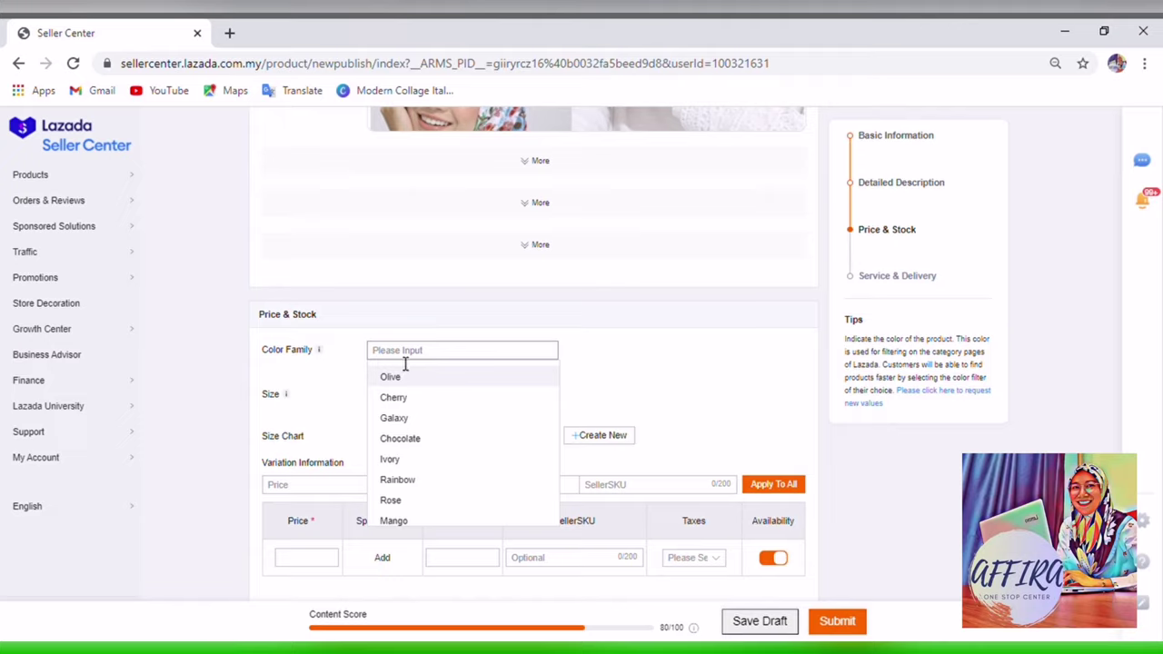
{"action": "type", "text": "FLORAL 1"}
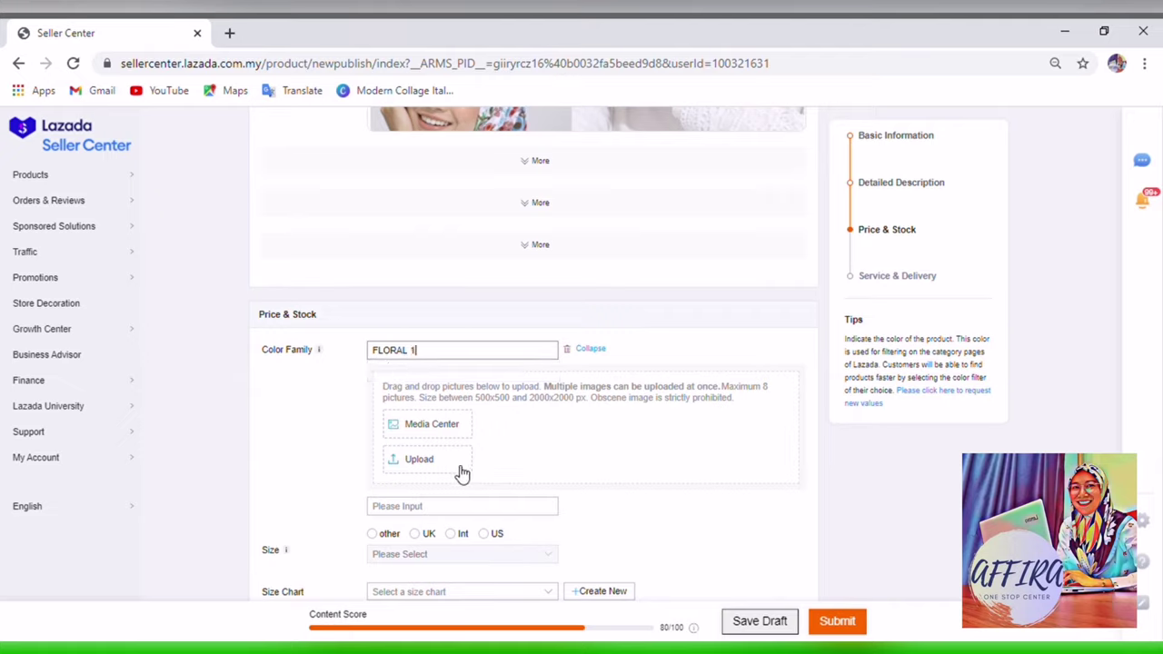
{"action": "left_click", "coordinate": [457, 468]}
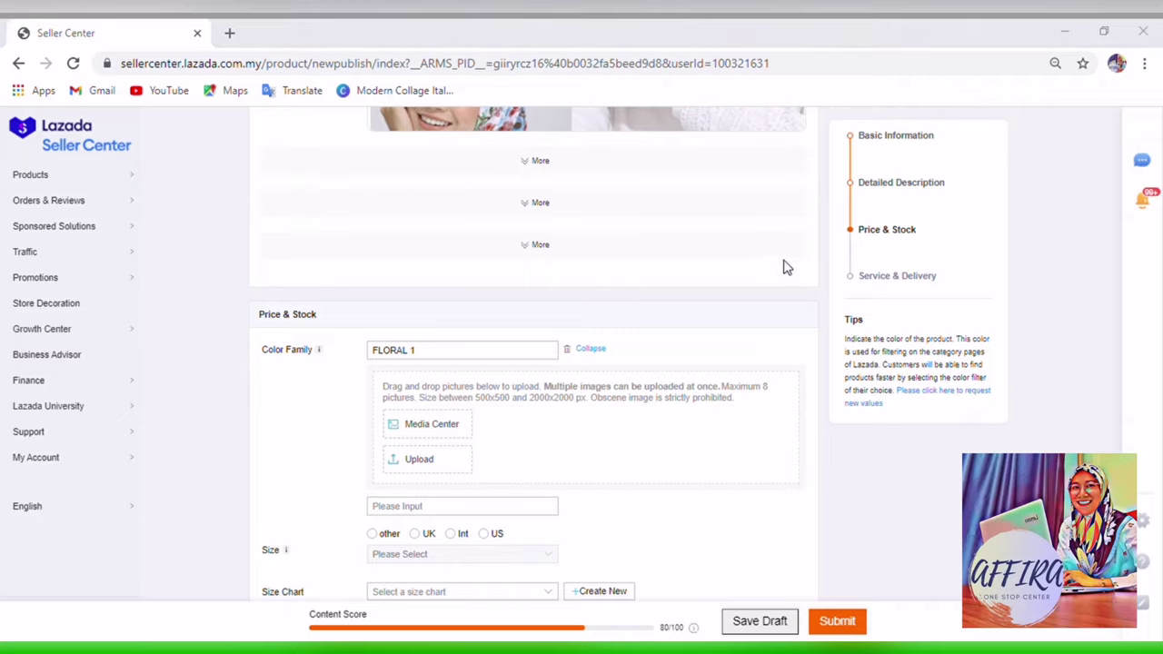
{"action": "key", "text": "Return"}
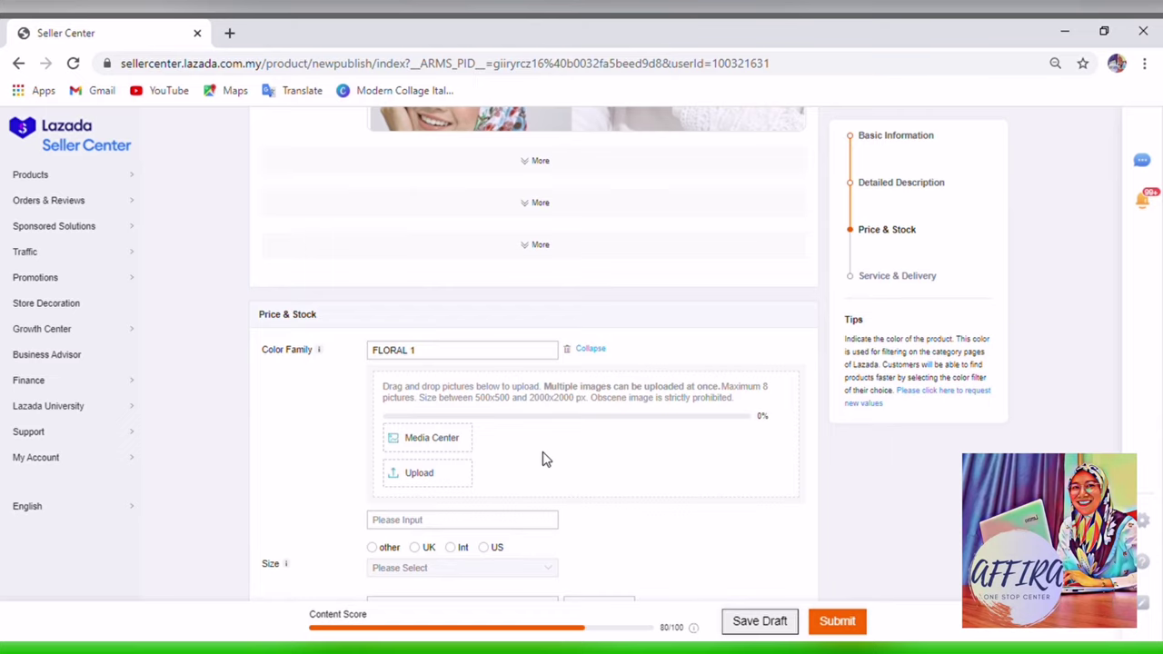
Step: Add "FLORAL 2" as the second color family and upload the pink floral hijab photo for it
{"action": "scroll", "coordinate": [532, 464], "scroll_direction": "down", "scroll_amount": 1}
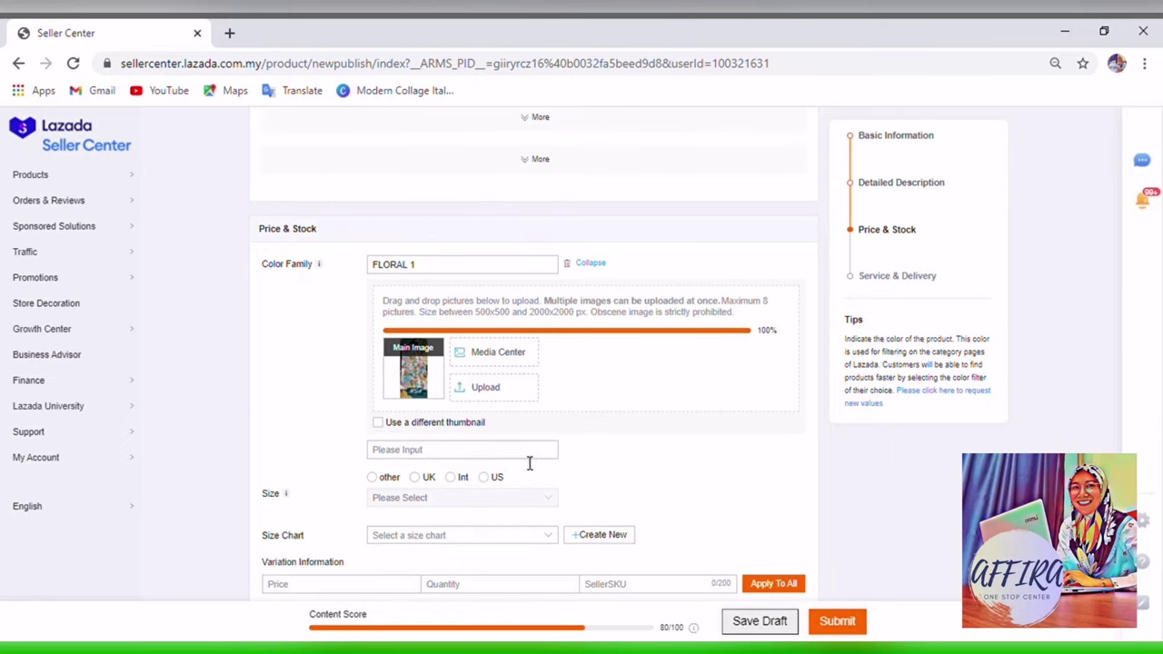
{"action": "left_click", "coordinate": [467, 454]}
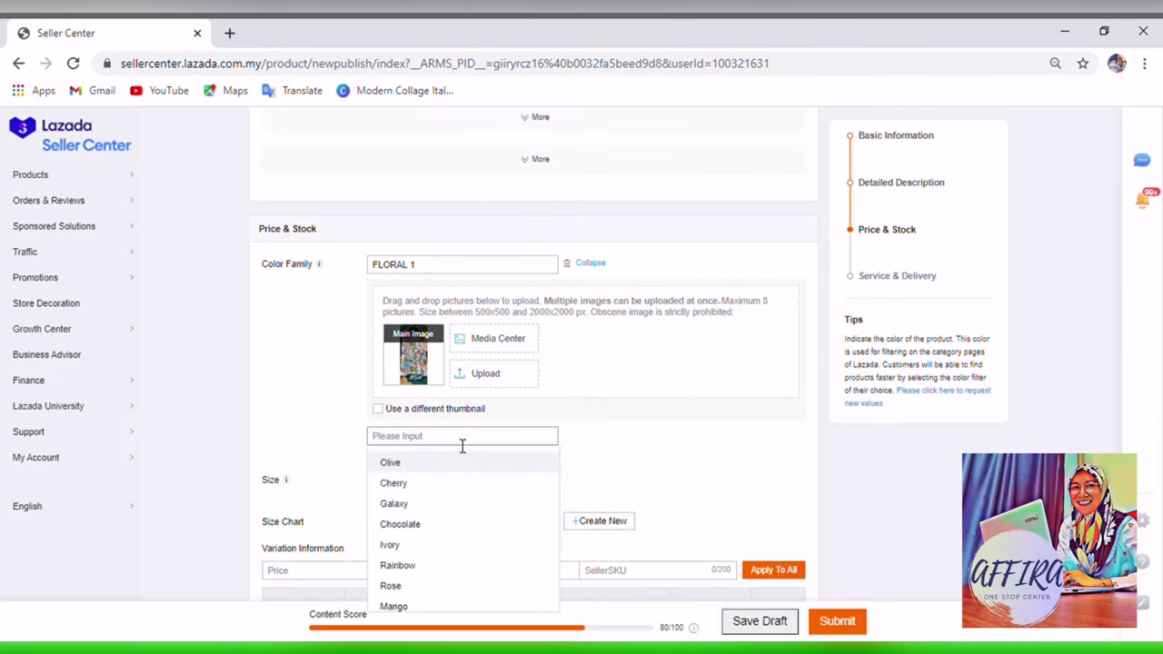
{"action": "type", "text": "FLORAL 2"}
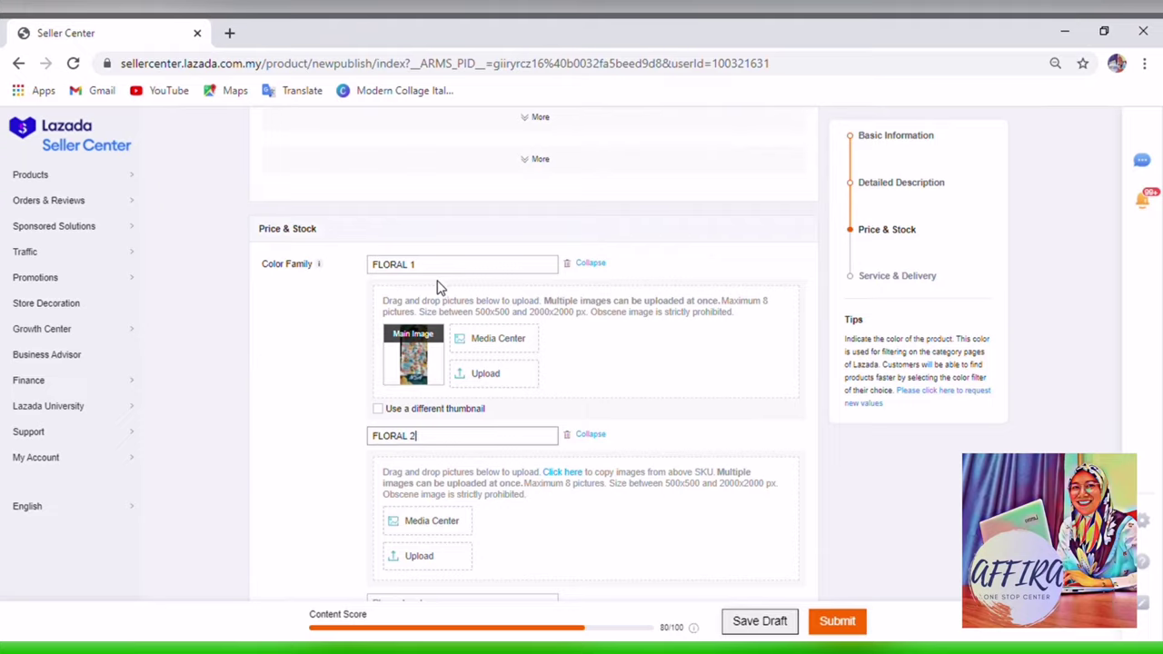
{"action": "left_click", "coordinate": [436, 565]}
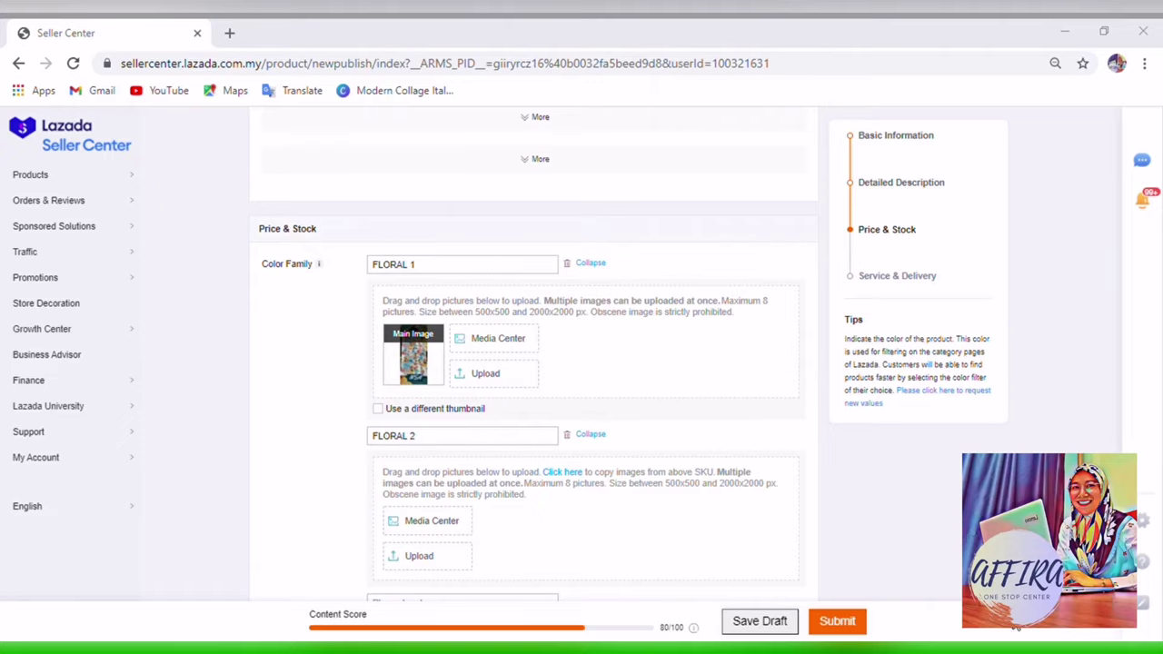
{"action": "mouse_move", "coordinate": [36, 511]}
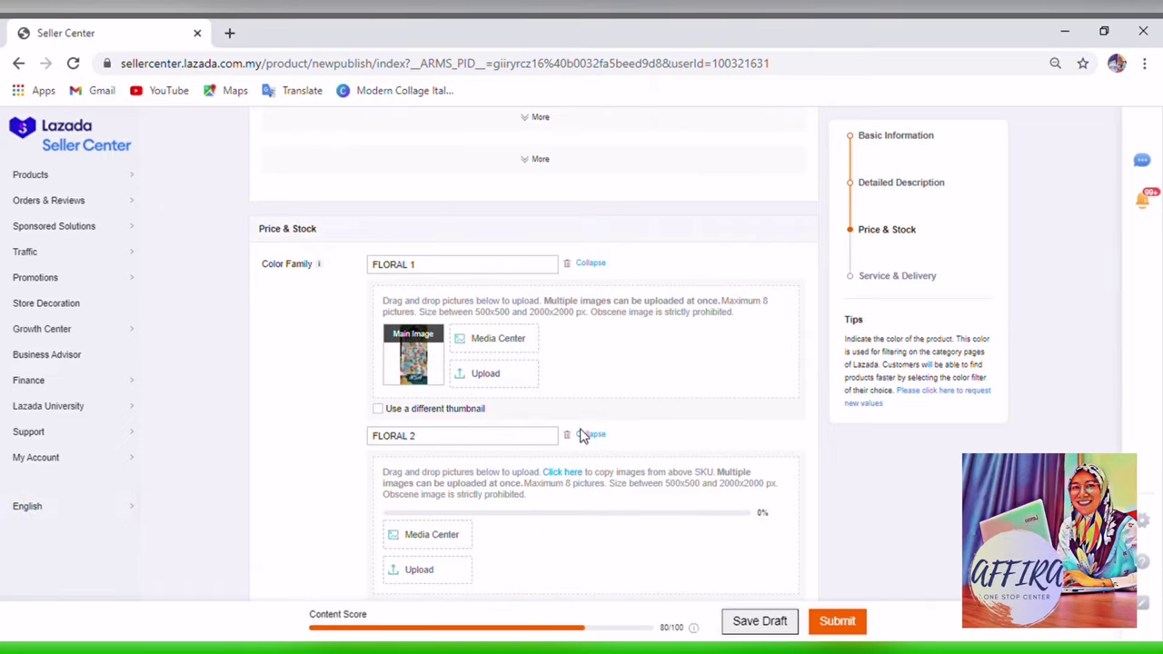
{"action": "scroll", "coordinate": [568, 445], "scroll_direction": "down", "scroll_amount": 2}
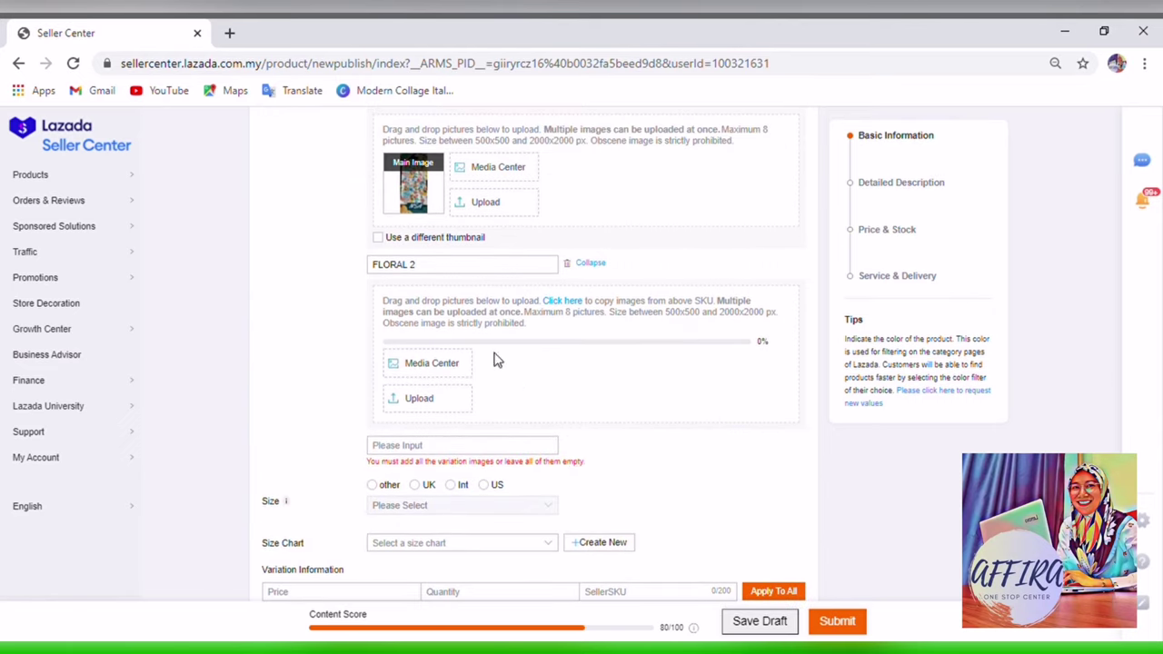
Step: Set the product size to the international (Int) option "One size"
{"action": "scroll", "coordinate": [525, 438], "scroll_direction": "down", "scroll_amount": 1}
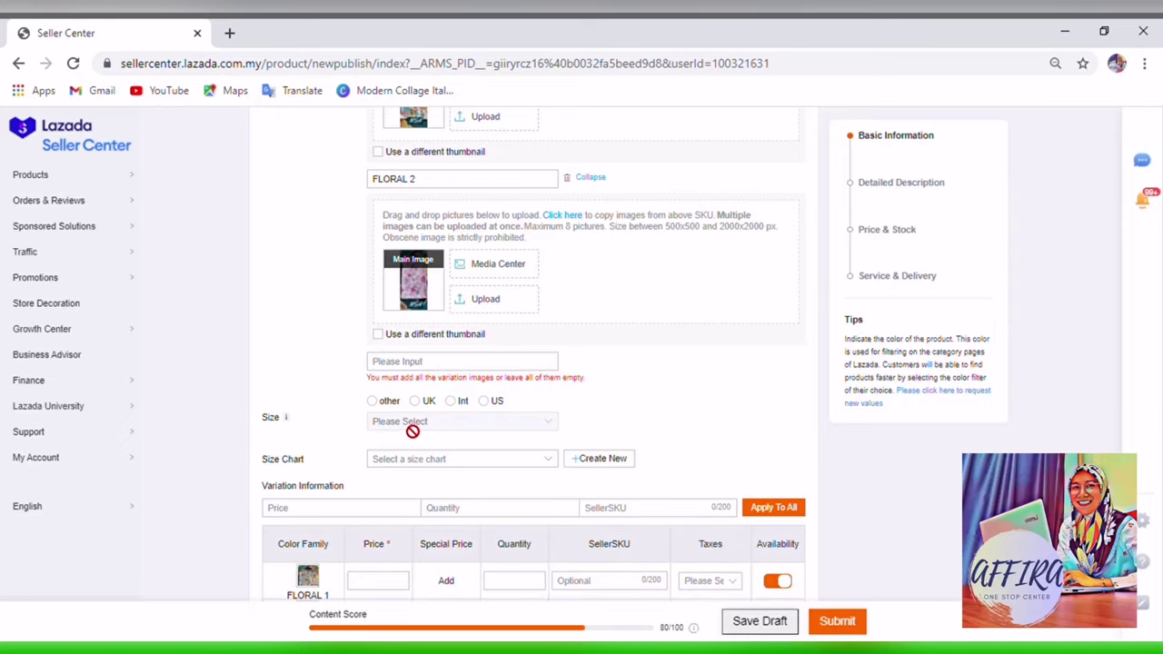
{"action": "left_click", "coordinate": [451, 401]}
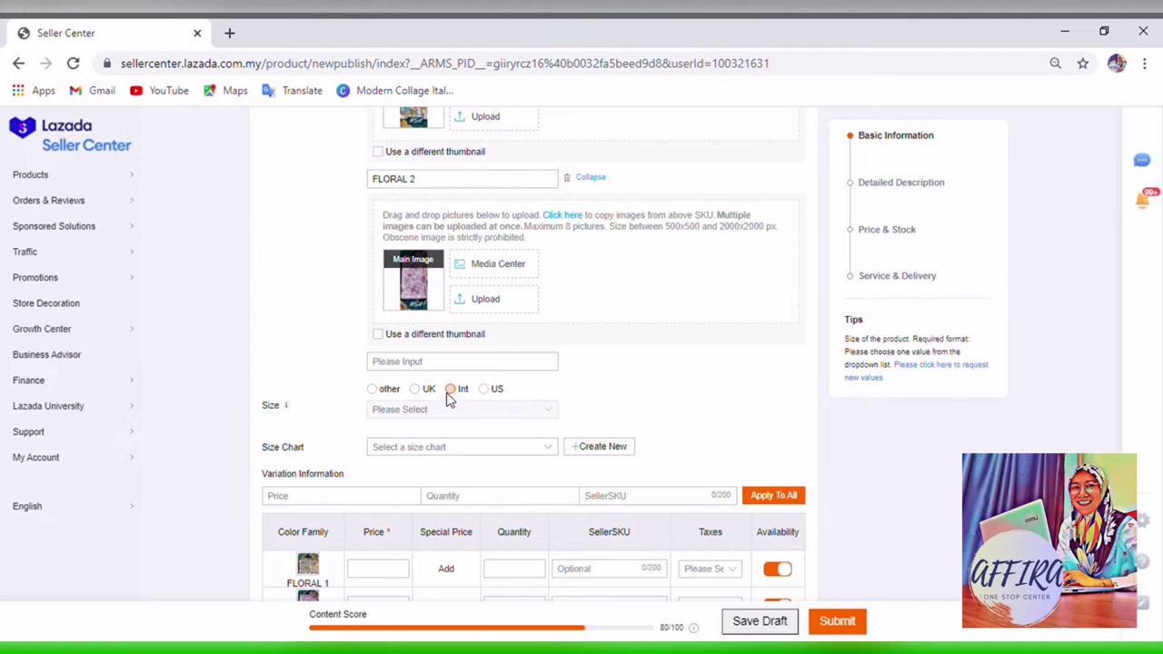
{"action": "left_click", "coordinate": [456, 413]}
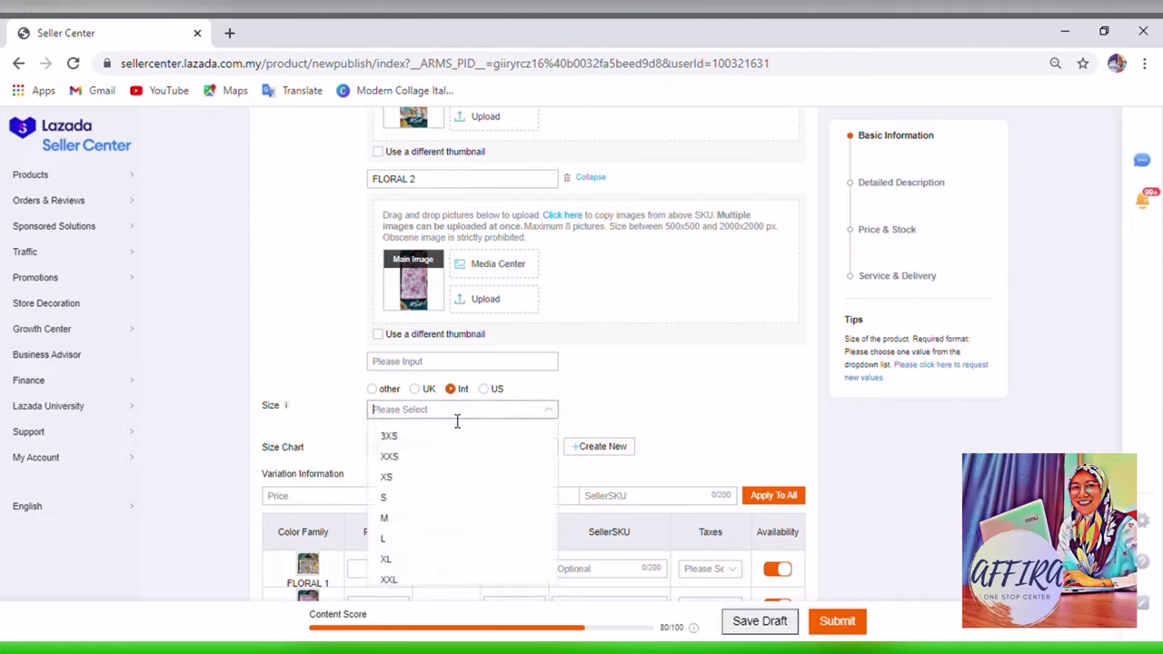
{"action": "scroll", "coordinate": [413, 474], "scroll_direction": "down", "scroll_amount": 1}
{"action": "scroll", "coordinate": [414, 472], "scroll_direction": "down", "scroll_amount": 1}
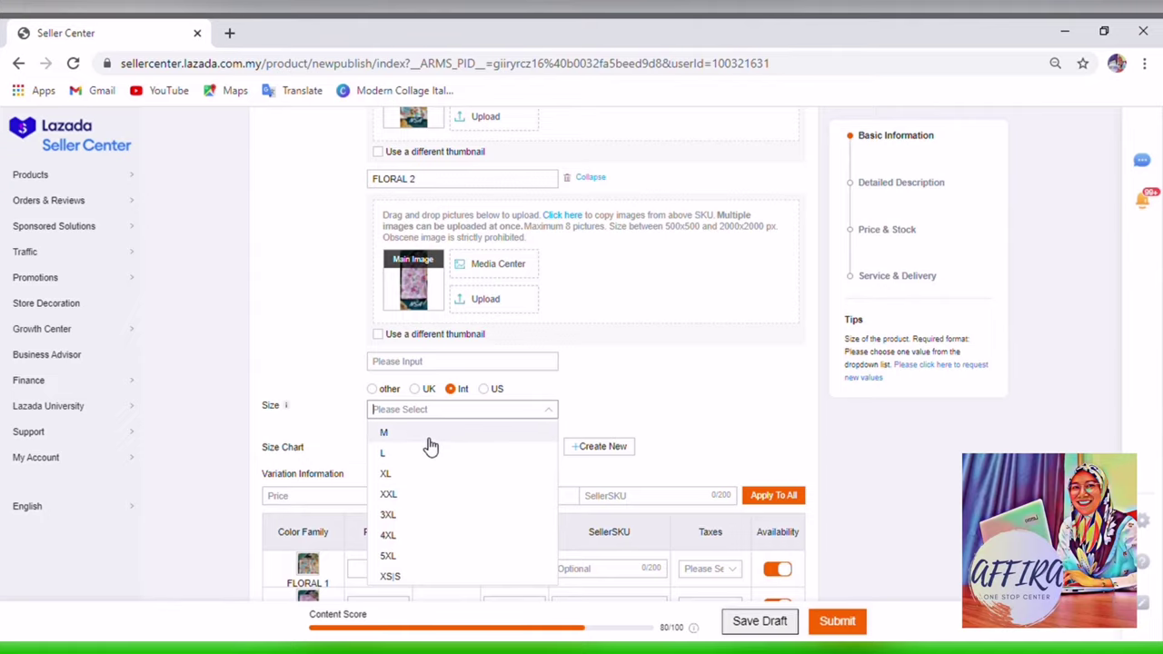
{"action": "scroll", "coordinate": [426, 472], "scroll_direction": "down", "scroll_amount": 5}
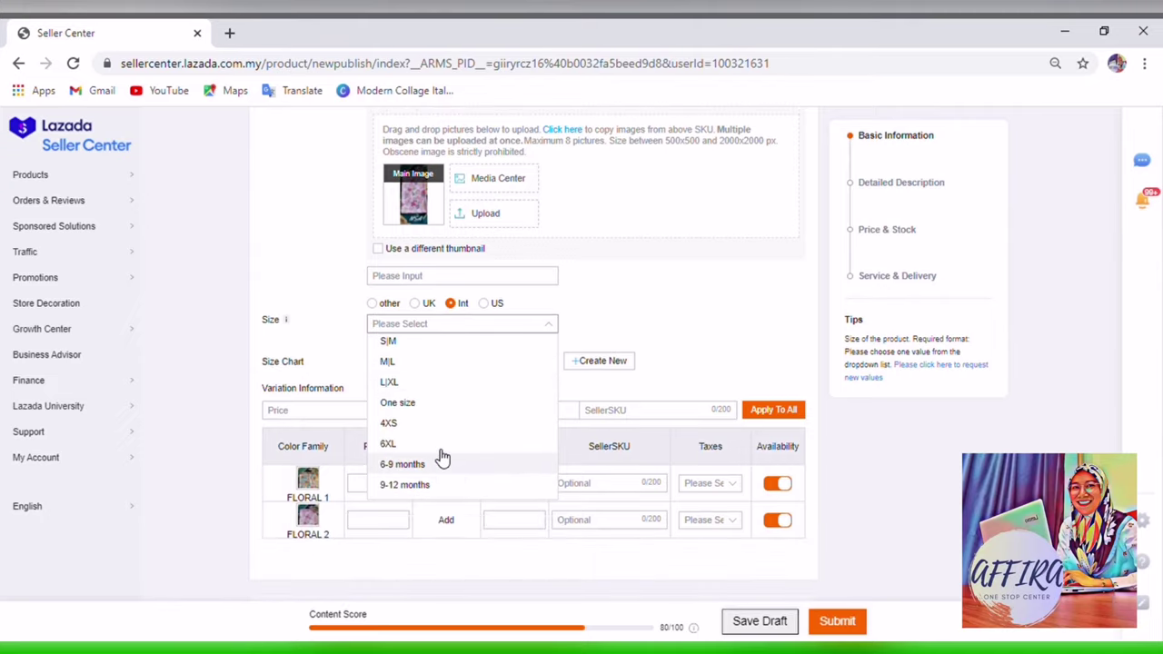
{"action": "left_click", "coordinate": [420, 406]}
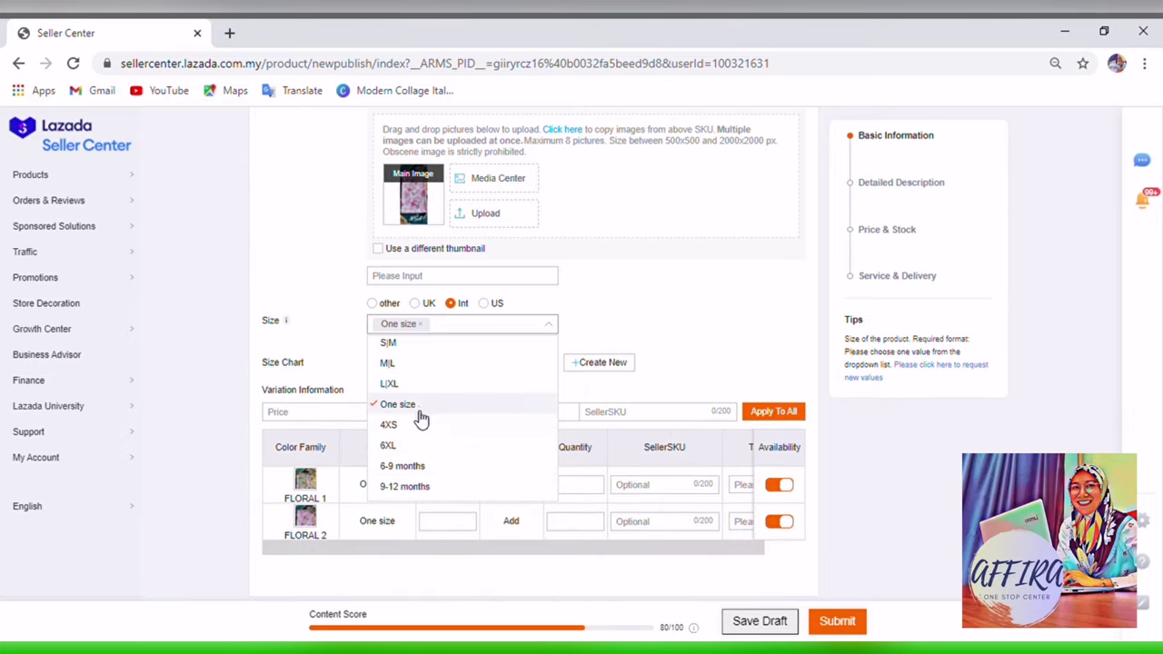
{"action": "left_click", "coordinate": [300, 329]}
Step: Expand the Malay product description again to review its text, and return to the color families
{"action": "scroll", "coordinate": [380, 350], "scroll_direction": "up", "scroll_amount": 4}
{"action": "scroll", "coordinate": [380, 350], "scroll_direction": "up", "scroll_amount": 3}
{"action": "scroll", "coordinate": [377, 345], "scroll_direction": "down", "scroll_amount": 3}
{"action": "left_click", "coordinate": [545, 334]}
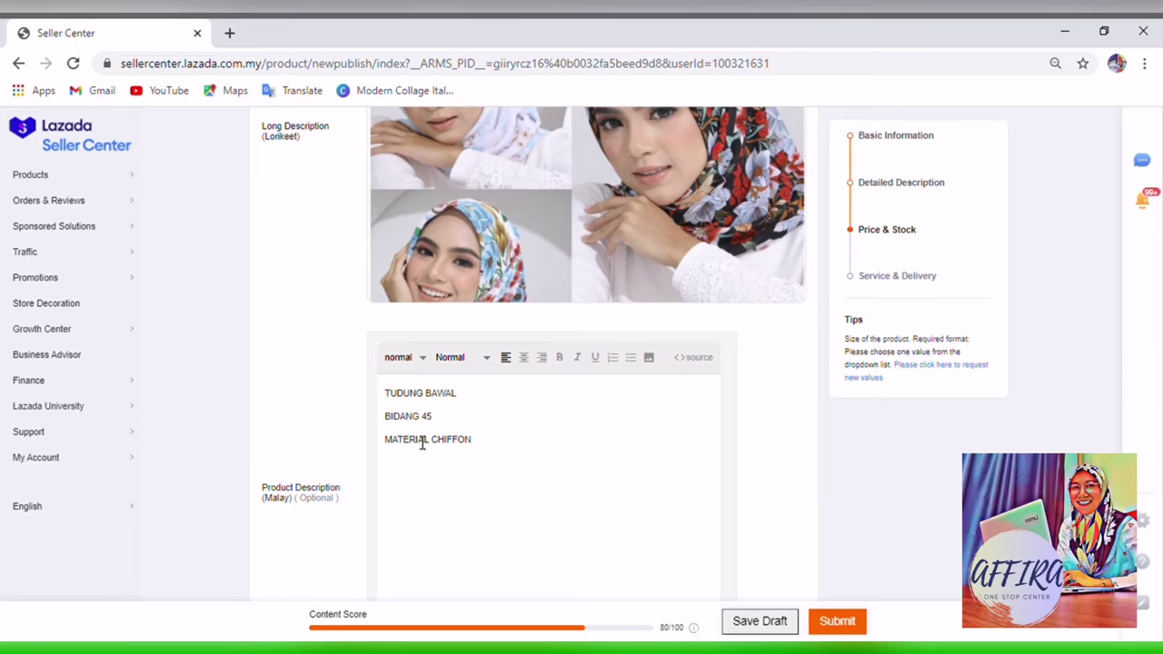
{"action": "scroll", "coordinate": [463, 432], "scroll_direction": "down", "scroll_amount": 5}
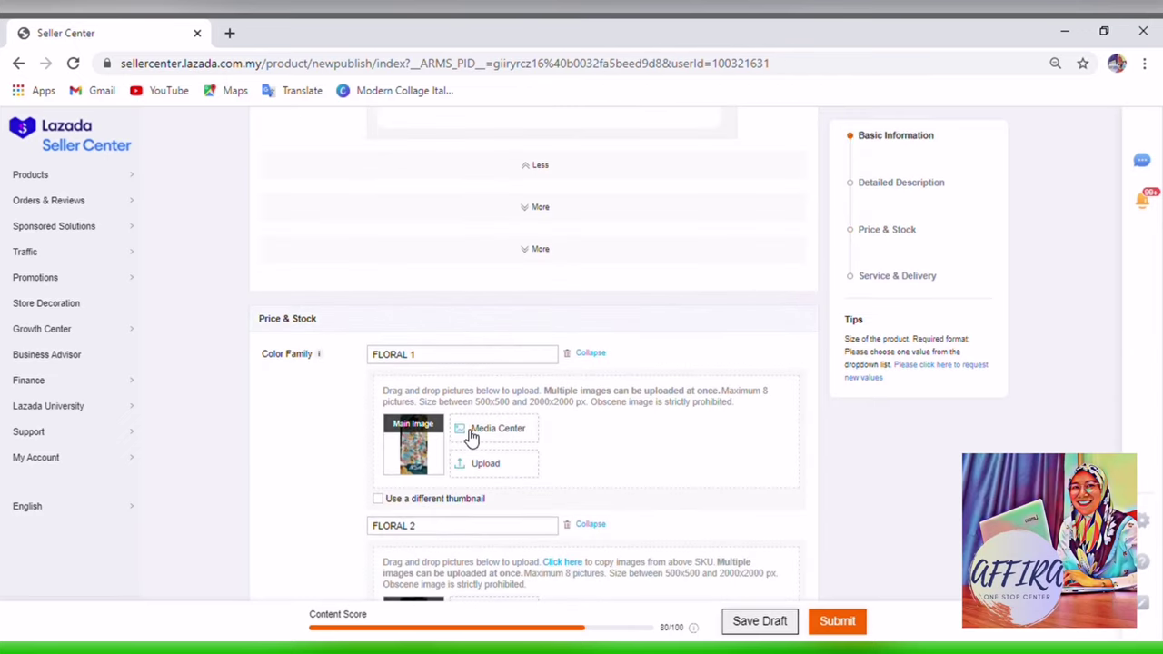
Step: Check which existing size charts are available for the product in Price & Stock
{"action": "scroll", "coordinate": [468, 434], "scroll_direction": "down", "scroll_amount": 5}
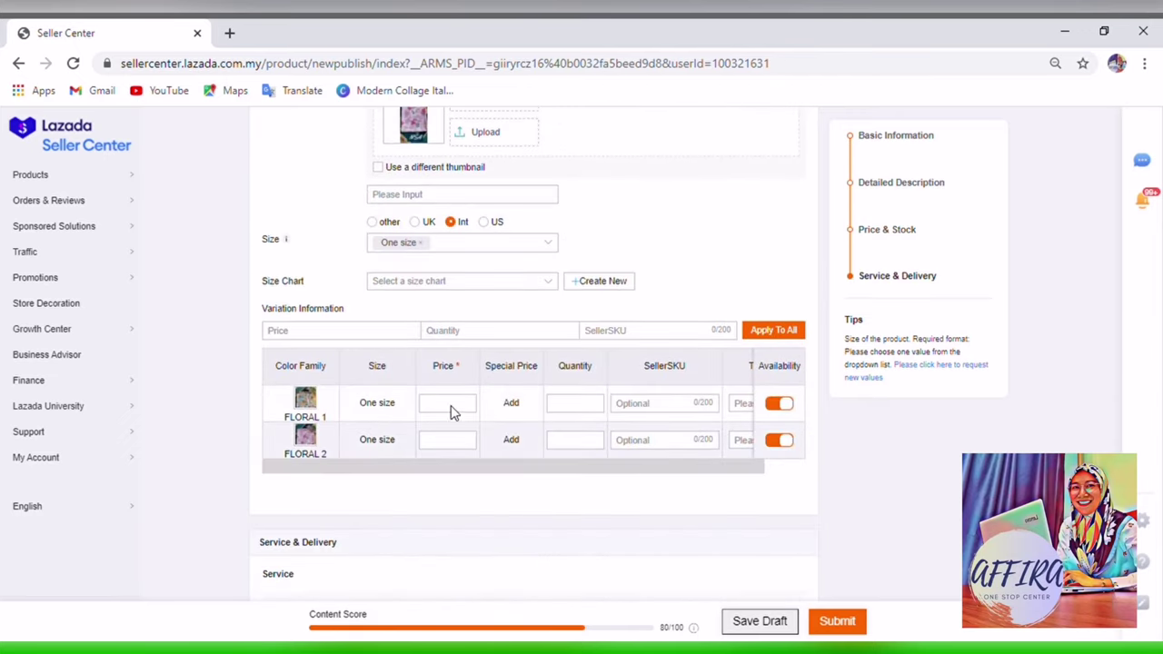
{"action": "scroll", "coordinate": [433, 374], "scroll_direction": "up", "scroll_amount": 2}
{"action": "scroll", "coordinate": [410, 384], "scroll_direction": "down", "scroll_amount": 1}
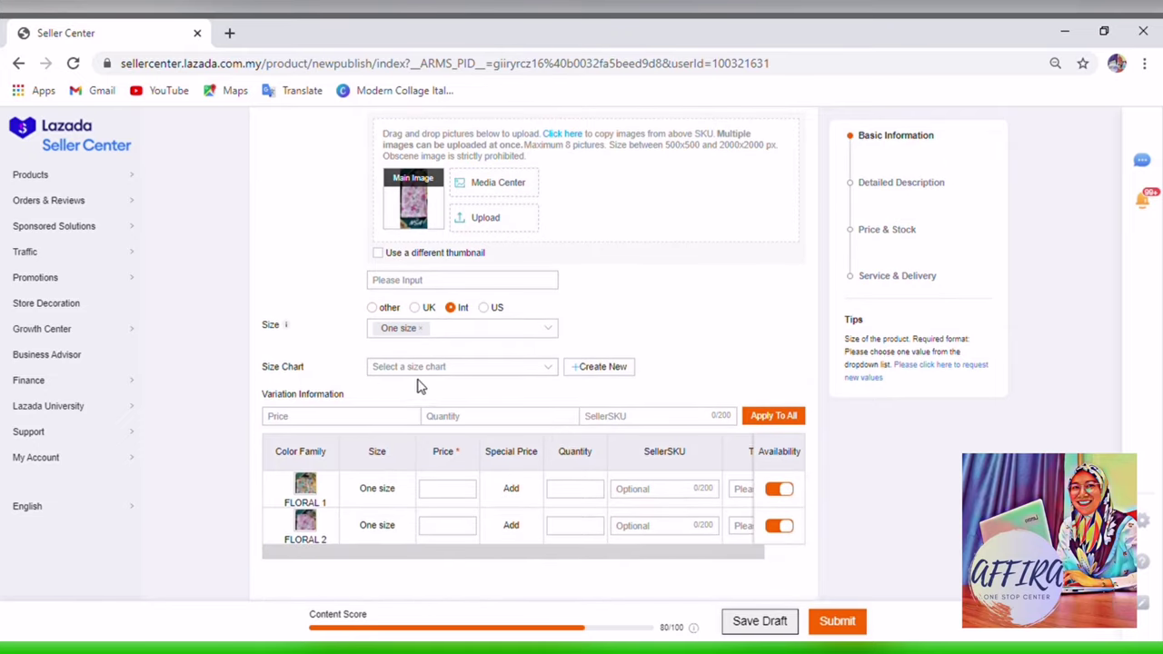
{"action": "left_click", "coordinate": [477, 372]}
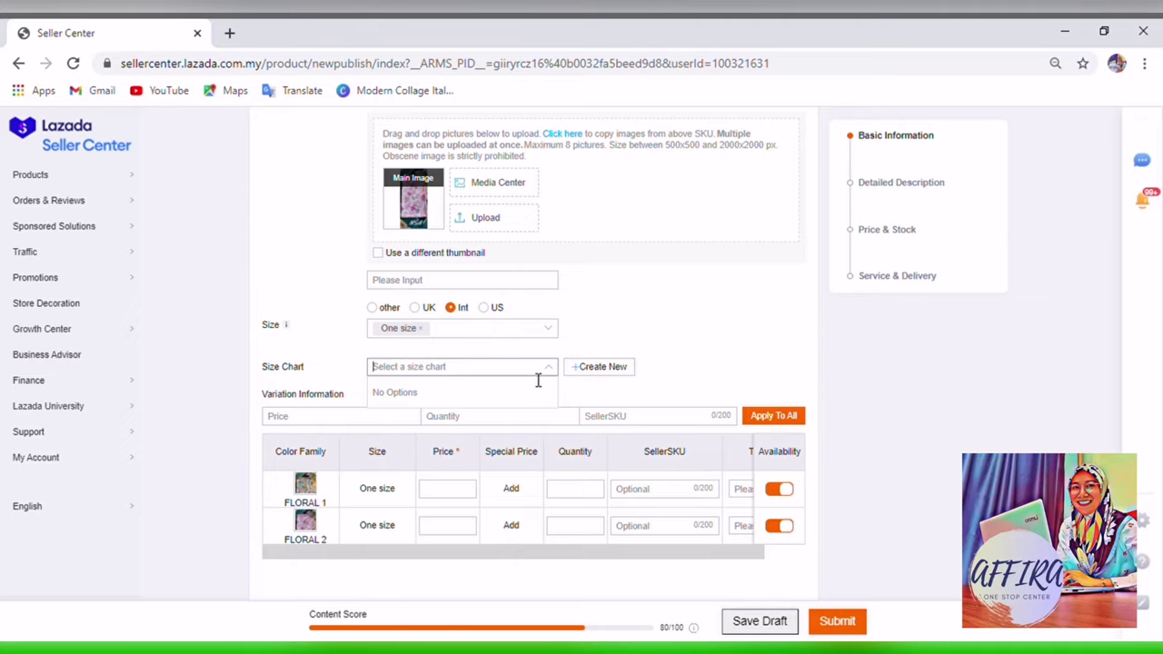
{"action": "scroll", "coordinate": [466, 425], "scroll_direction": "down", "scroll_amount": 1}
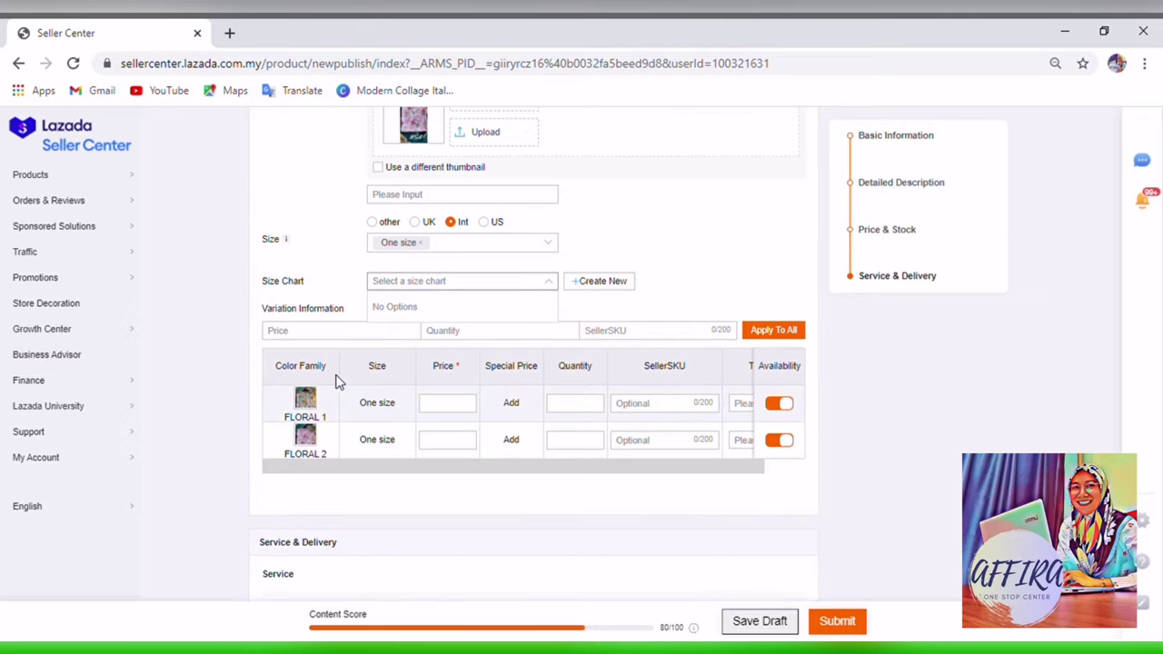
Step: Enter a bulk price of 29.9 and a quantity of 500 in the Variation Information
{"action": "left_click", "coordinate": [293, 337]}
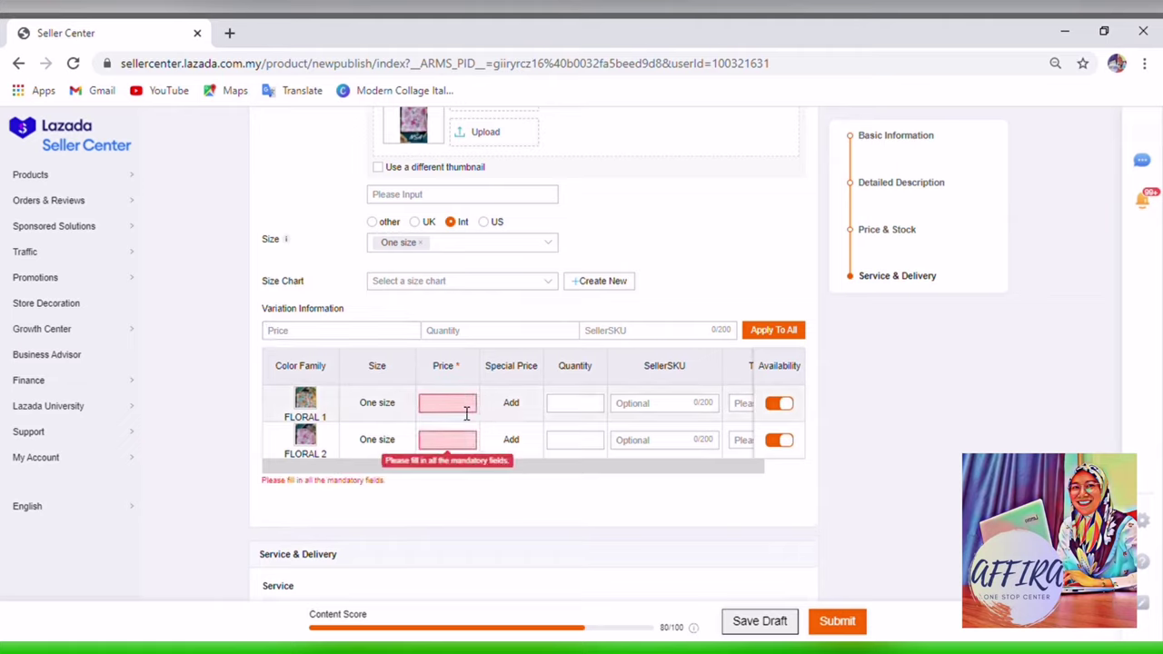
{"action": "left_click", "coordinate": [328, 340]}
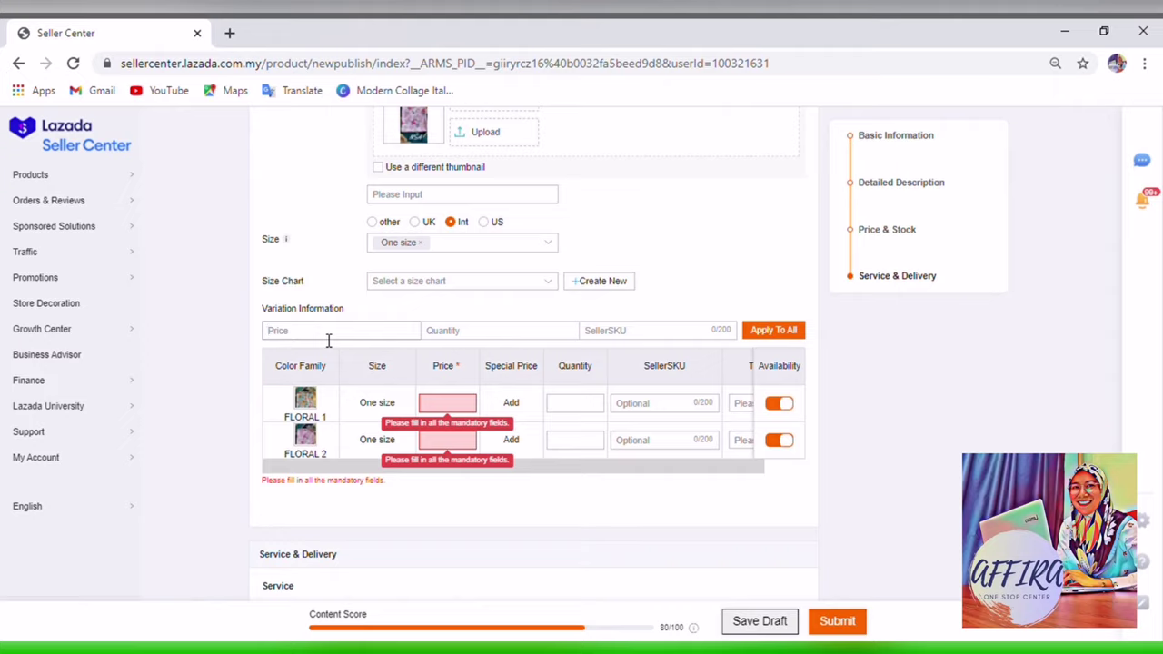
{"action": "type", "text": "29.9"}
{"action": "left_click", "coordinate": [472, 345]}
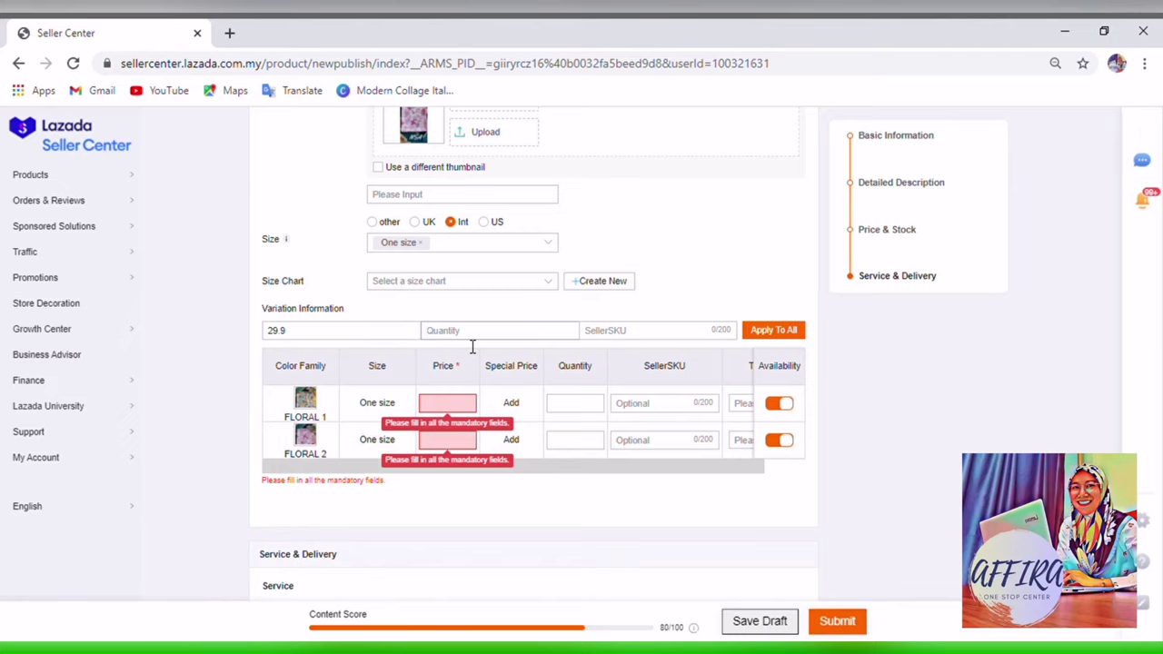
{"action": "type", "text": "50"}
{"action": "scroll", "coordinate": [517, 246], "scroll_direction": "down", "scroll_amount": 3}
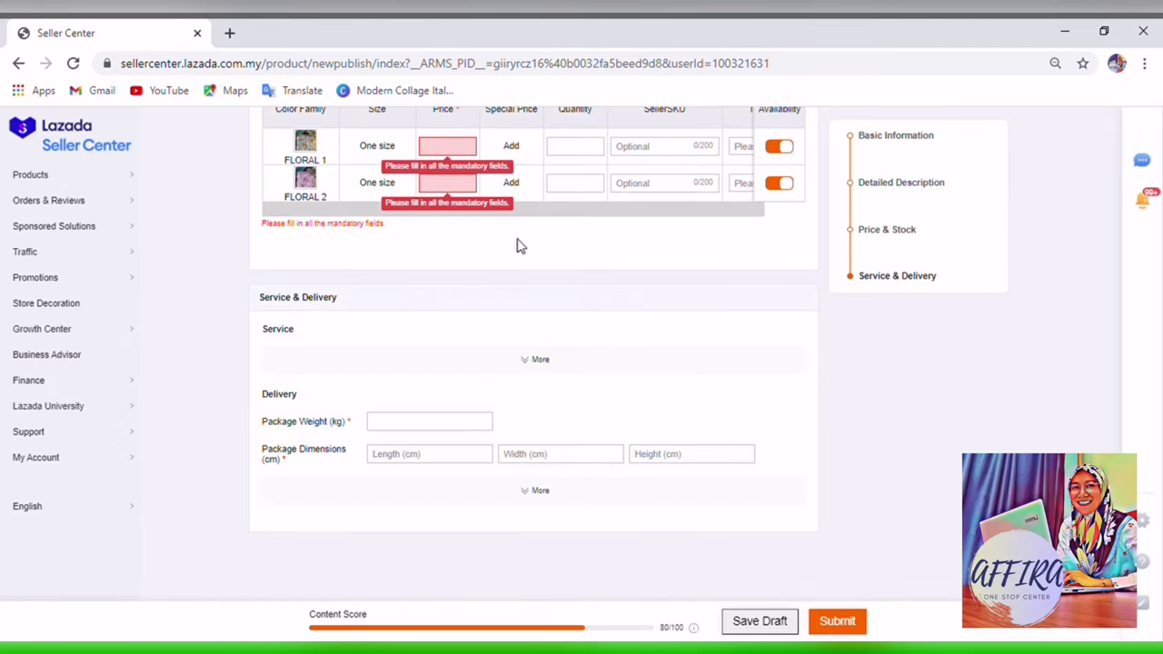
{"action": "scroll", "coordinate": [709, 350], "scroll_direction": "up", "scroll_amount": 5}
{"action": "scroll", "coordinate": [649, 441], "scroll_direction": "down", "scroll_amount": 2}
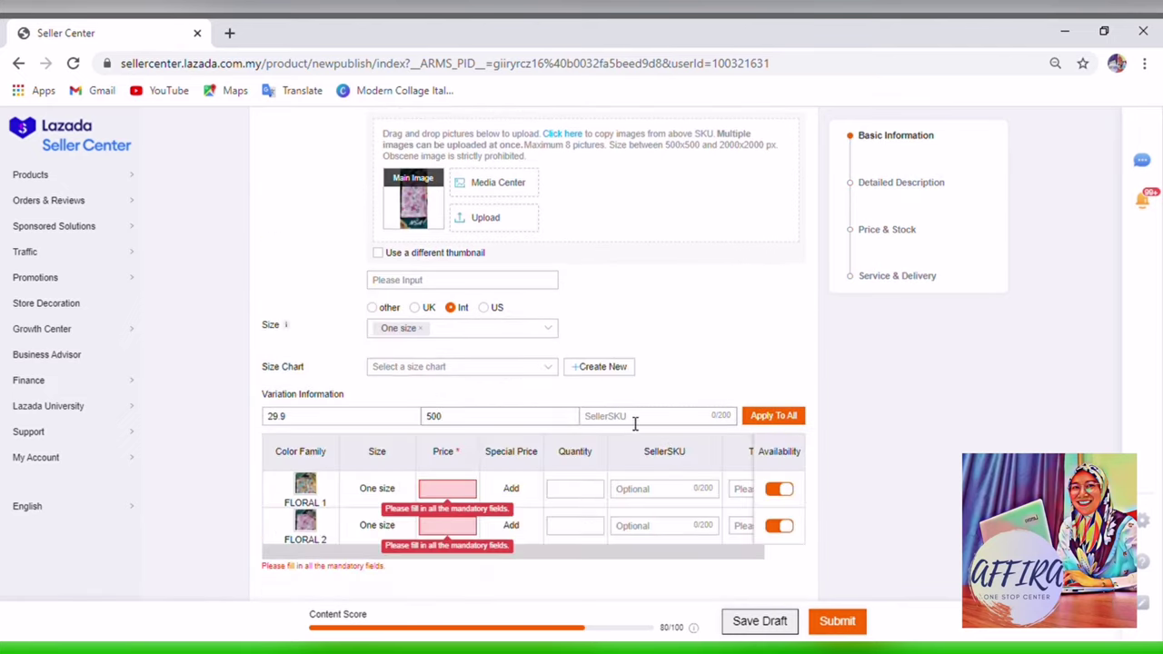
Step: Enter a seller SKU beginning with "BAWAL-FLORAL" and apply the bulk values to all variations
{"action": "left_click", "coordinate": [677, 418]}
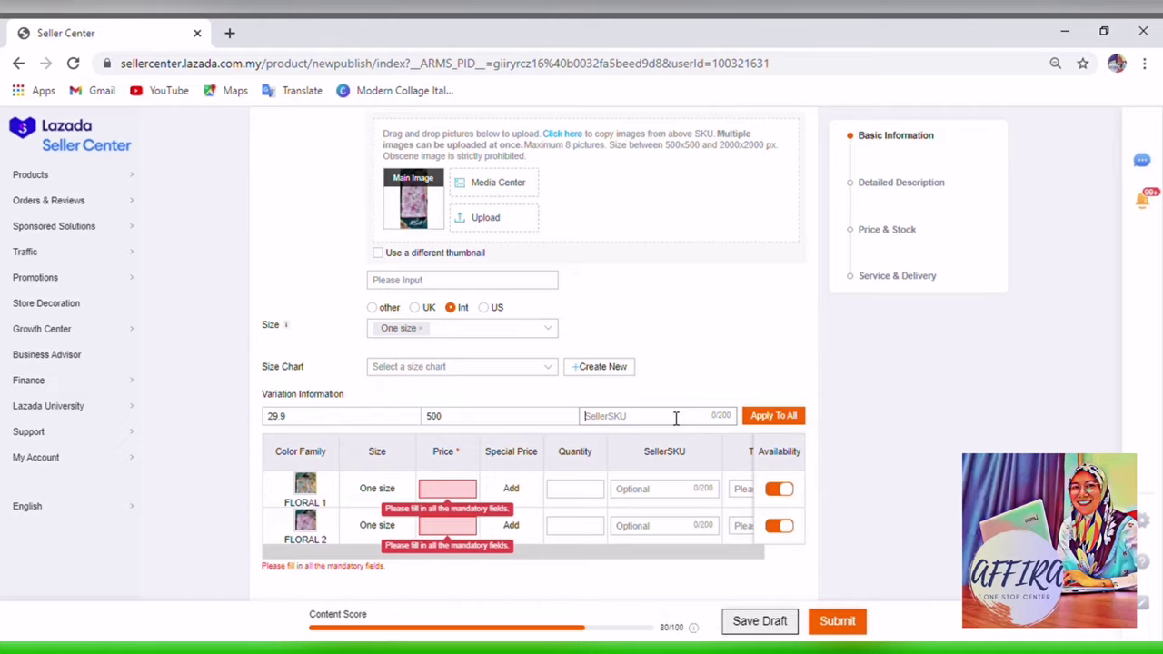
{"action": "type", "text": "B"}
{"action": "left_click", "coordinate": [766, 425]}
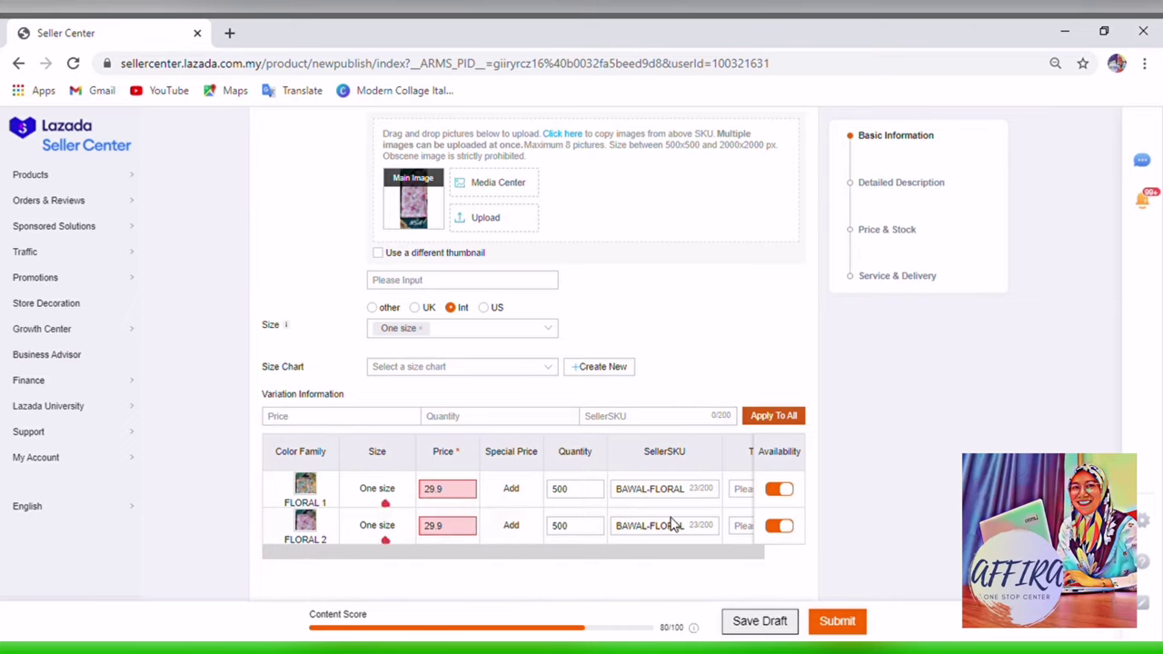
Step: Add a special price of 15.9 to FLORAL 1 with a promotion period from 2020-11-21 to 2020-12-31
{"action": "scroll", "coordinate": [669, 522], "scroll_direction": "down", "scroll_amount": 1}
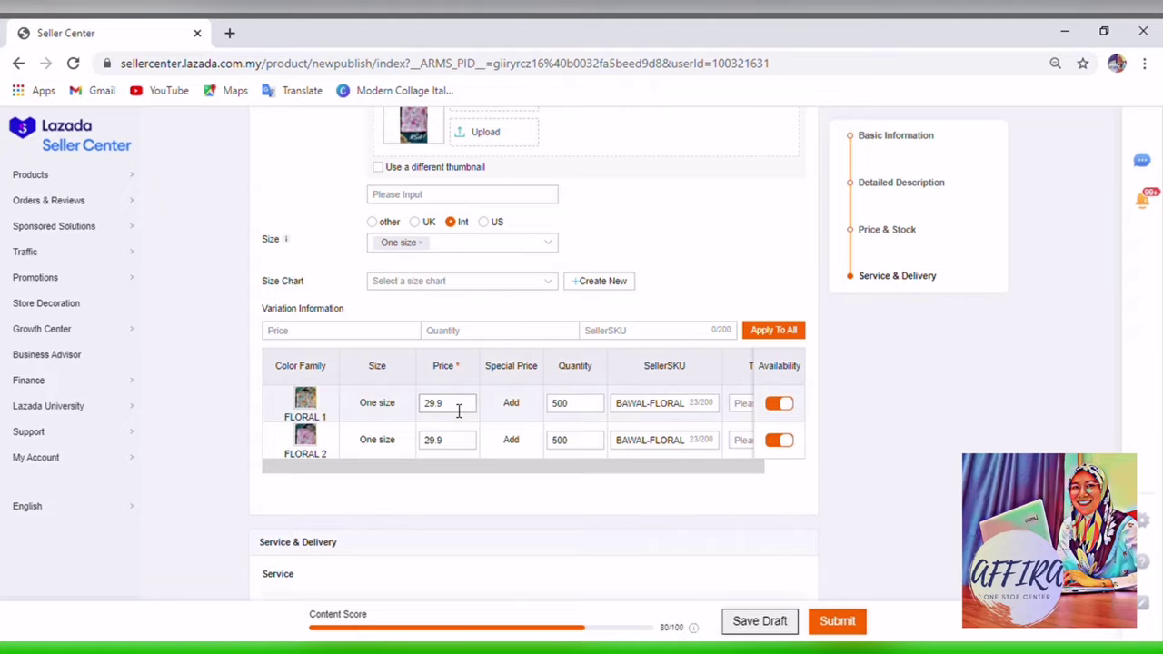
{"action": "left_click", "coordinate": [355, 340]}
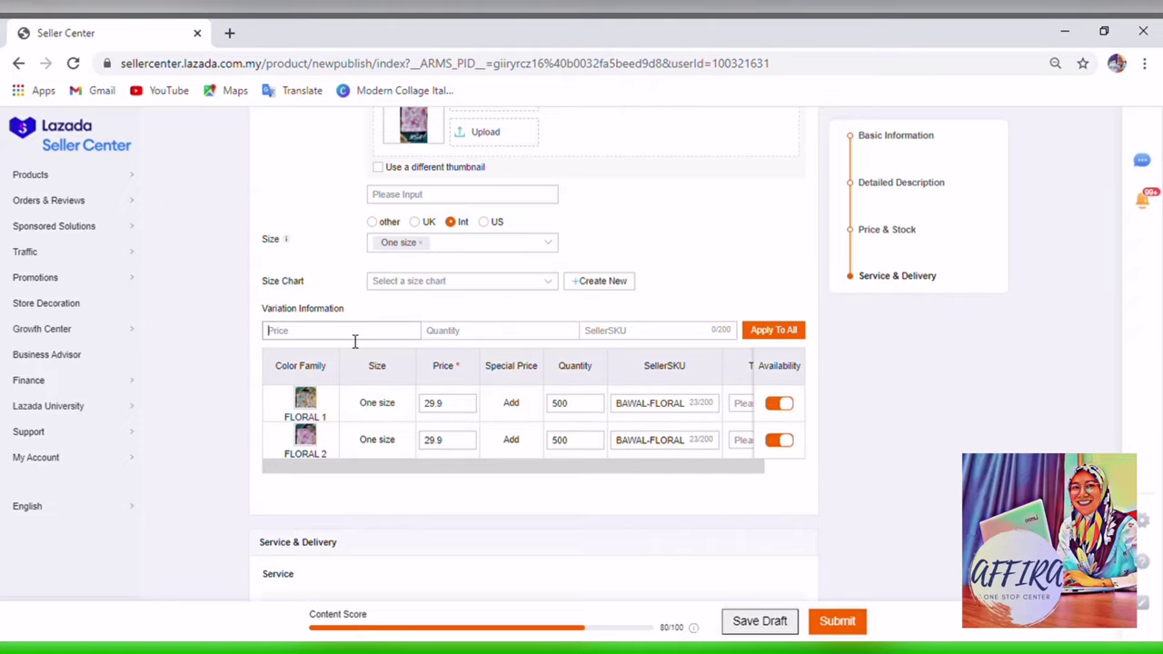
{"action": "scroll", "coordinate": [377, 404], "scroll_direction": "down", "scroll_amount": 1}
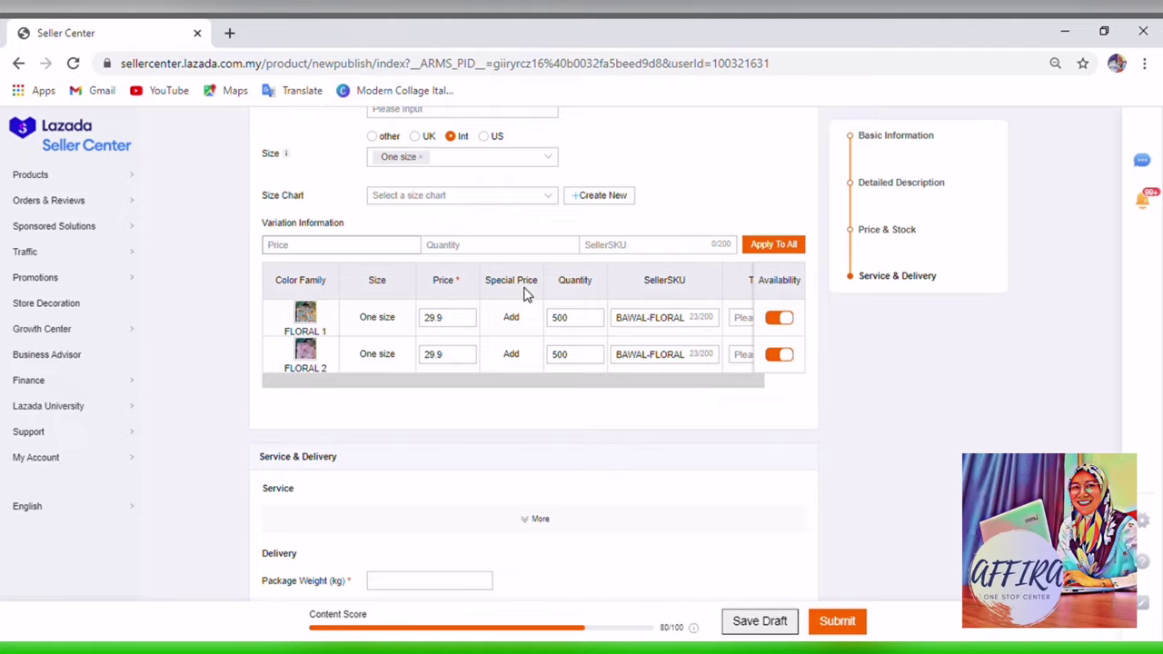
{"action": "left_click", "coordinate": [459, 326]}
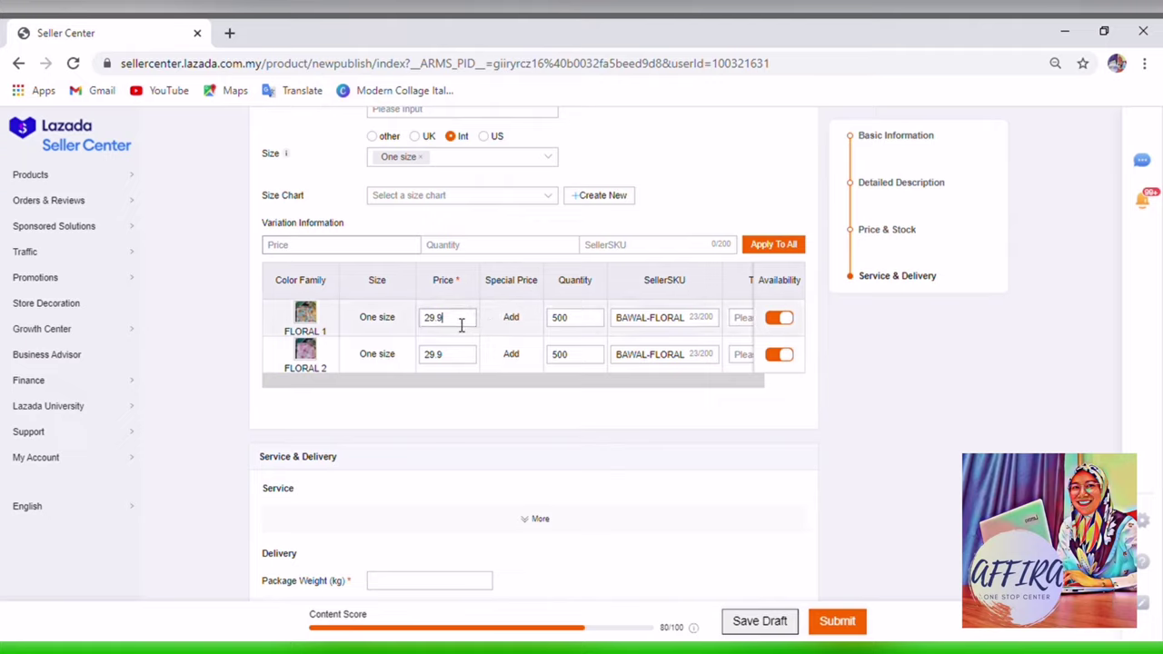
{"action": "left_click", "coordinate": [511, 323]}
{"action": "left_click", "coordinate": [420, 177]}
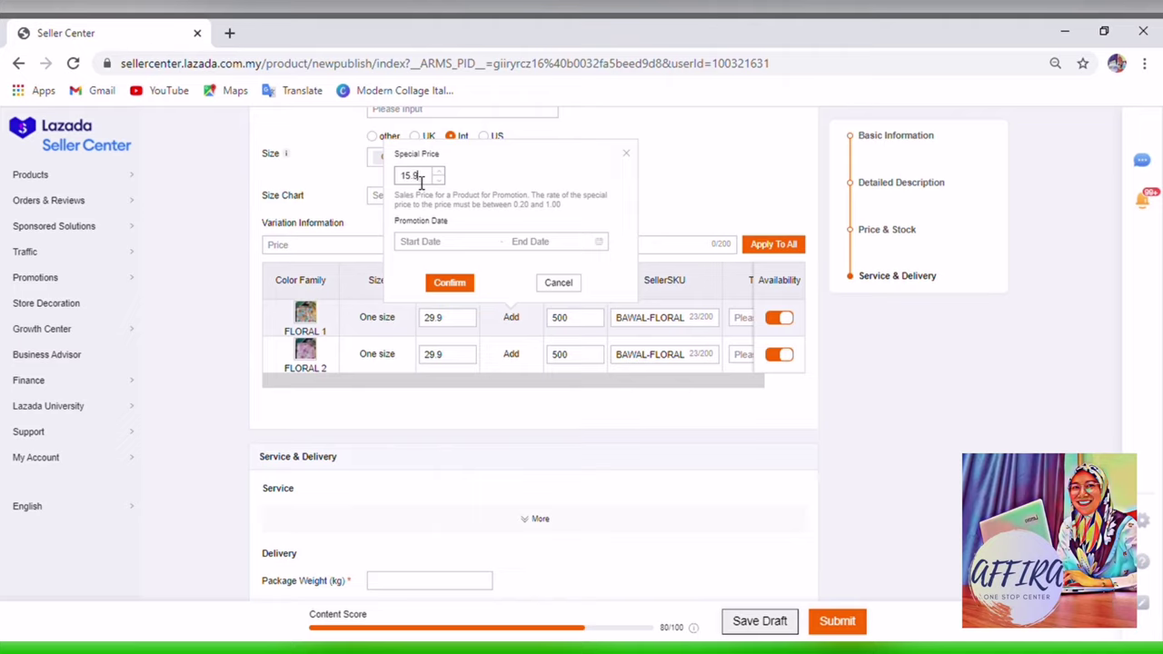
{"action": "left_click", "coordinate": [418, 247]}
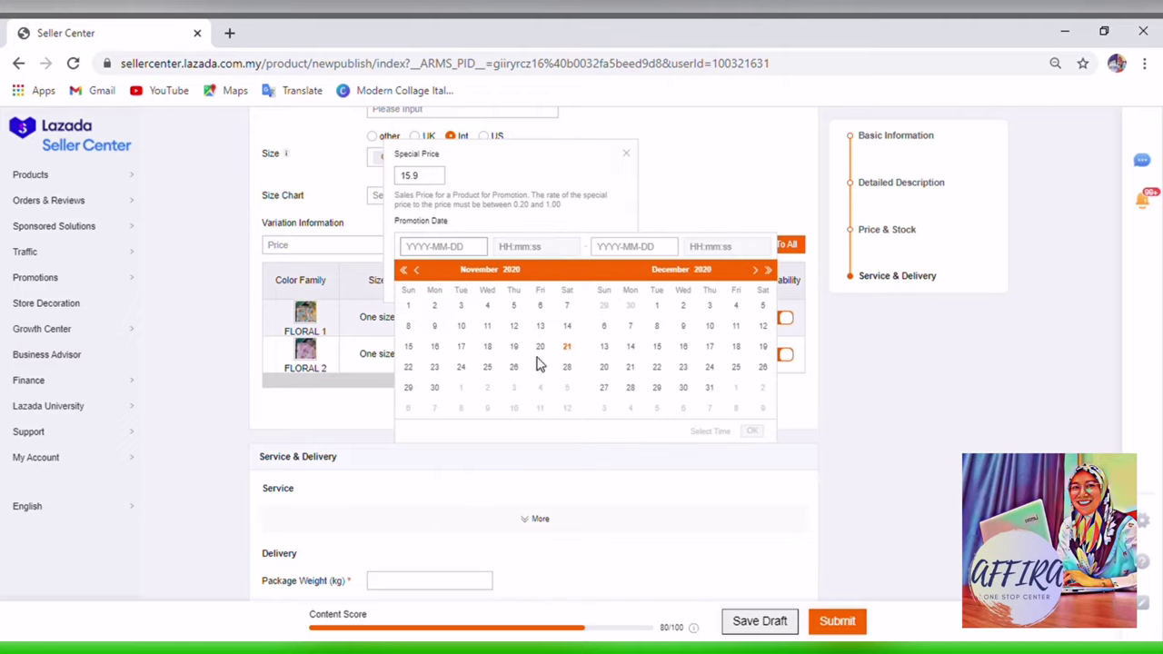
{"action": "left_click", "coordinate": [568, 347]}
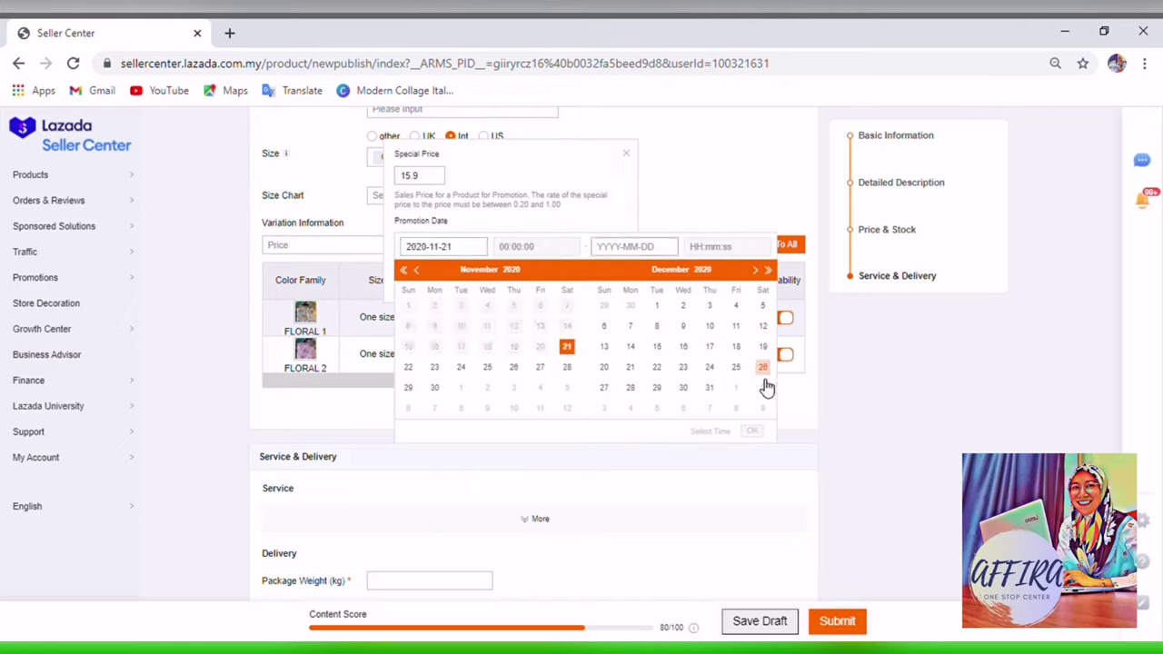
{"action": "left_click", "coordinate": [710, 389]}
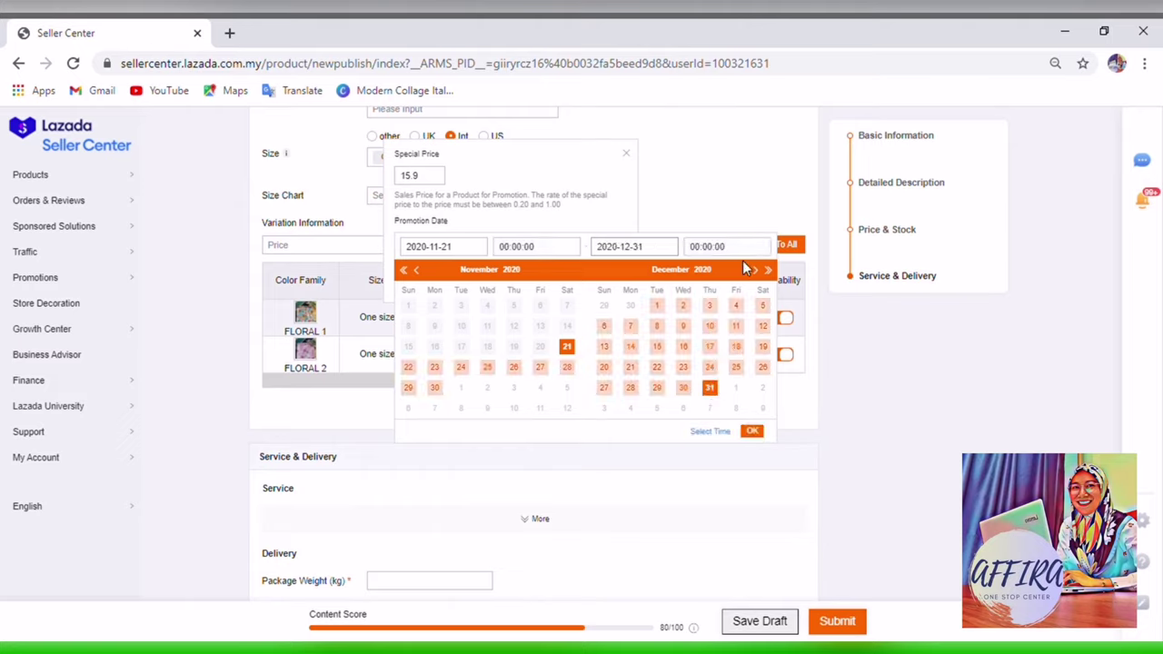
{"action": "left_click", "coordinate": [750, 433]}
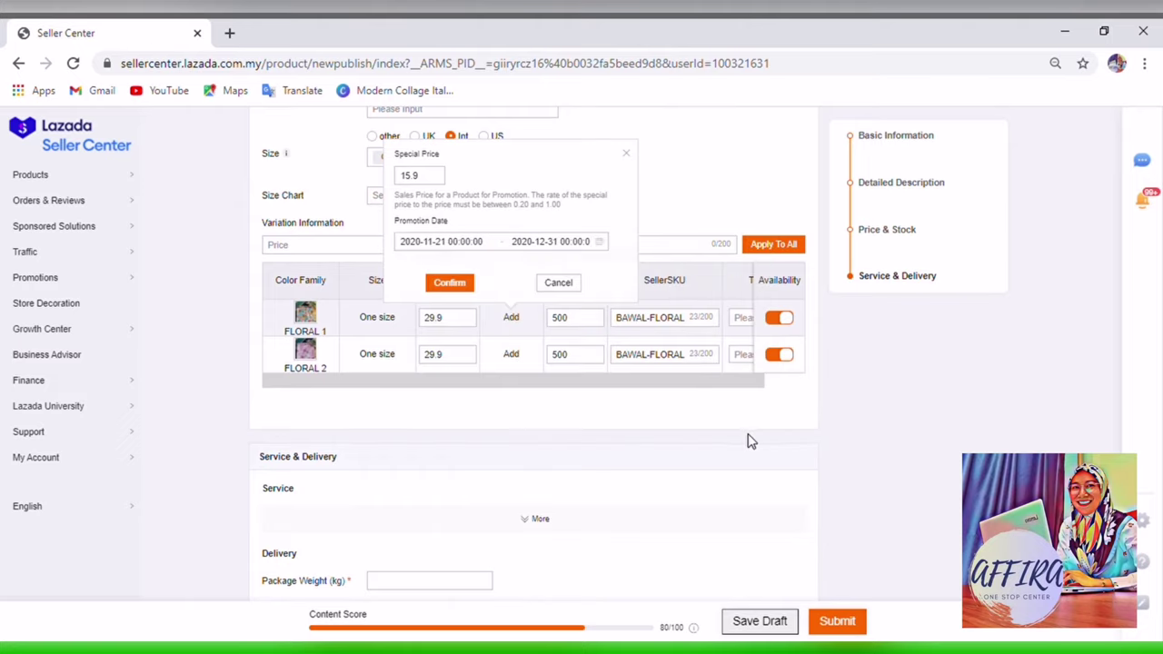
{"action": "left_click", "coordinate": [452, 283]}
Step: Add a special price of 15.9 to FLORAL 2 with a promotion period from 2020-11-21 to 2021-12-31
{"action": "left_click", "coordinate": [511, 356]}
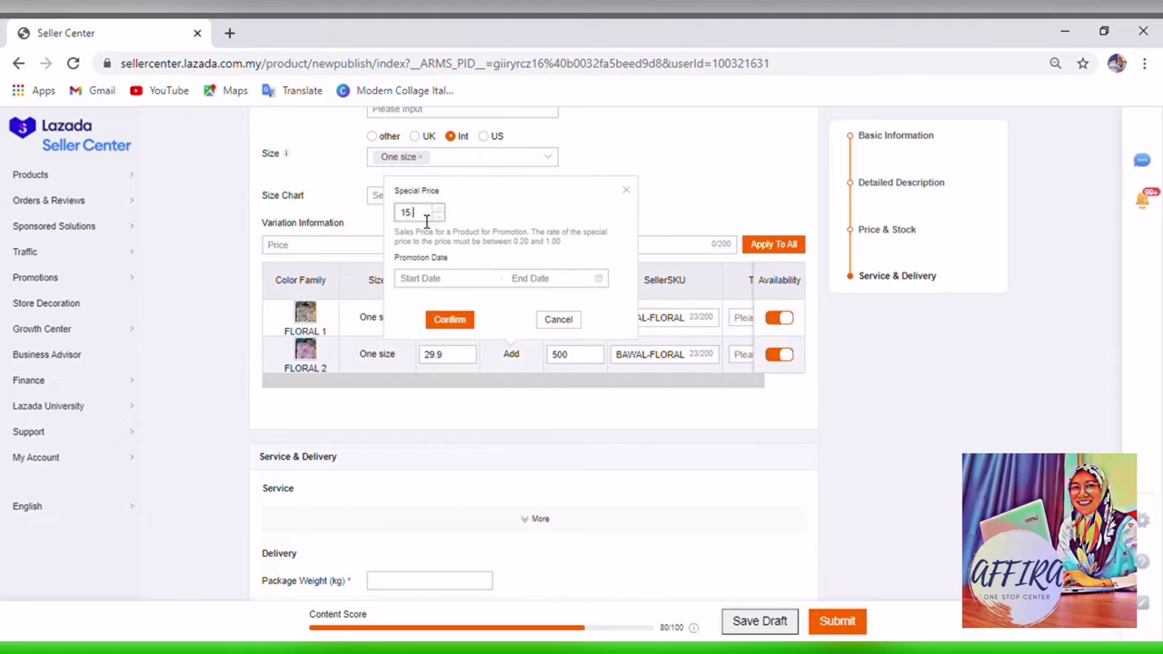
{"action": "left_click", "coordinate": [407, 279]}
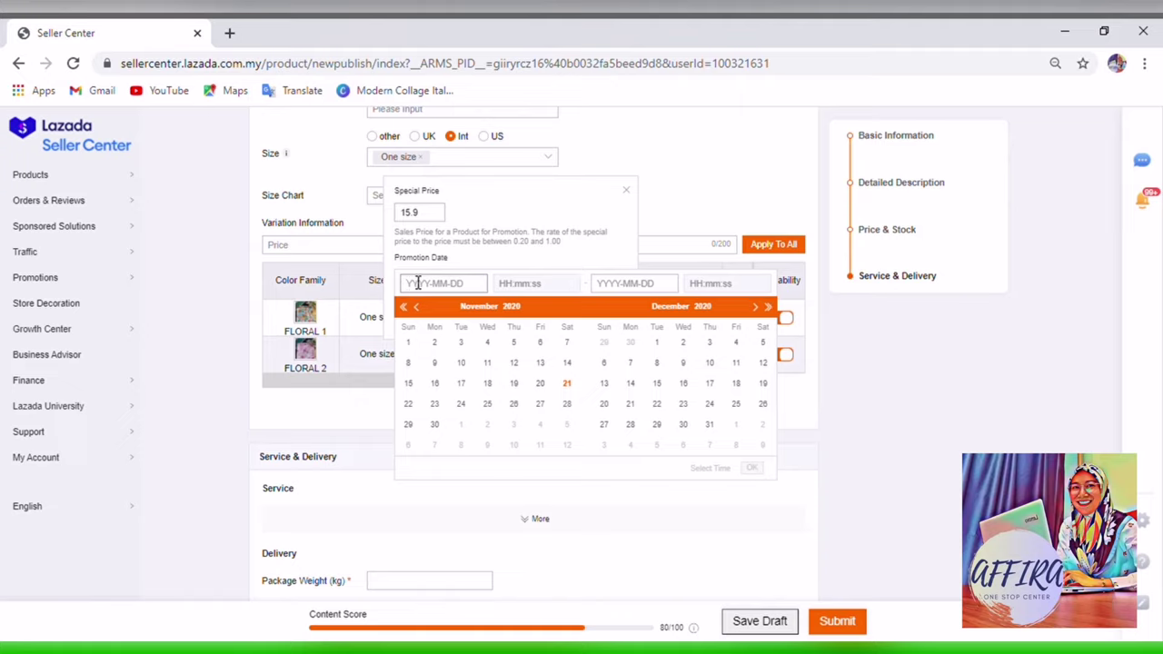
{"action": "left_click", "coordinate": [767, 307]}
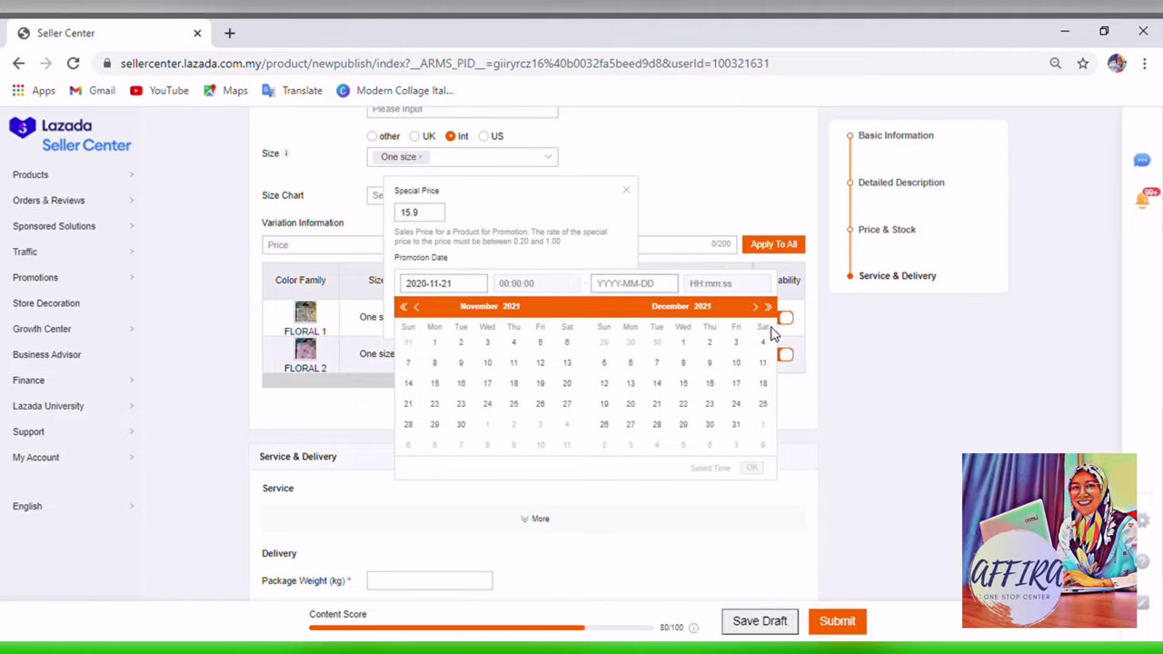
{"action": "left_click", "coordinate": [737, 425]}
{"action": "left_click", "coordinate": [752, 468]}
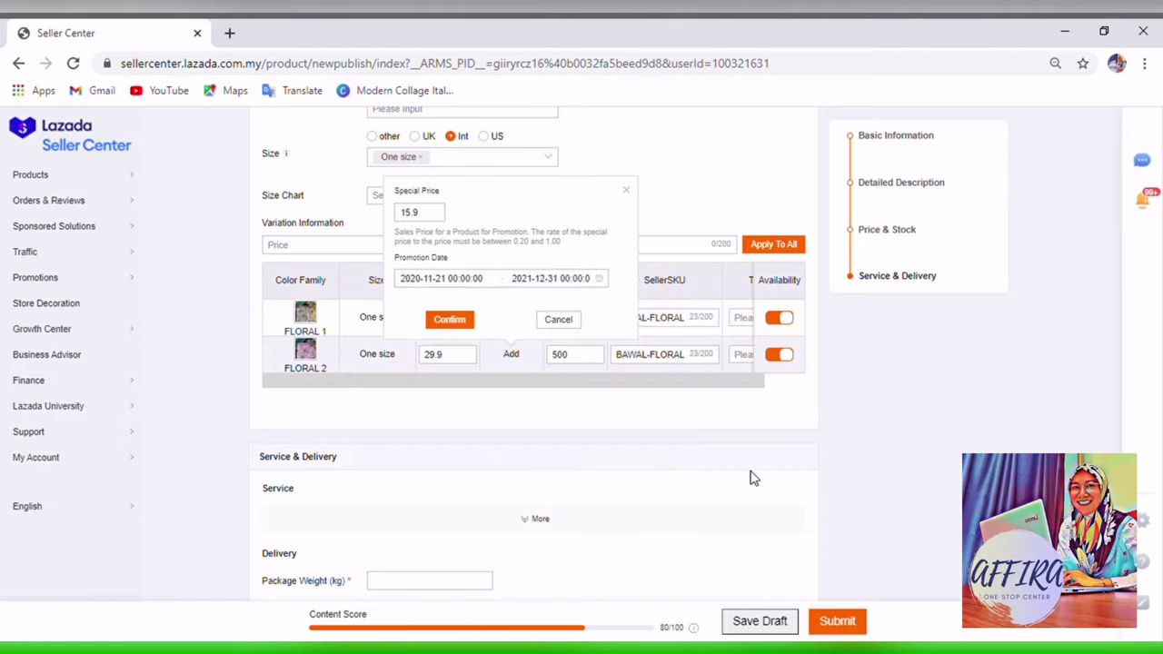
{"action": "left_click", "coordinate": [448, 321]}
Step: Set the taxes of both the FLORAL 1 and FLORAL 2 variations to "default"
{"action": "left_click_drag", "start_coordinate": [692, 386], "coordinate": [768, 396]}
{"action": "left_click", "coordinate": [707, 320]}
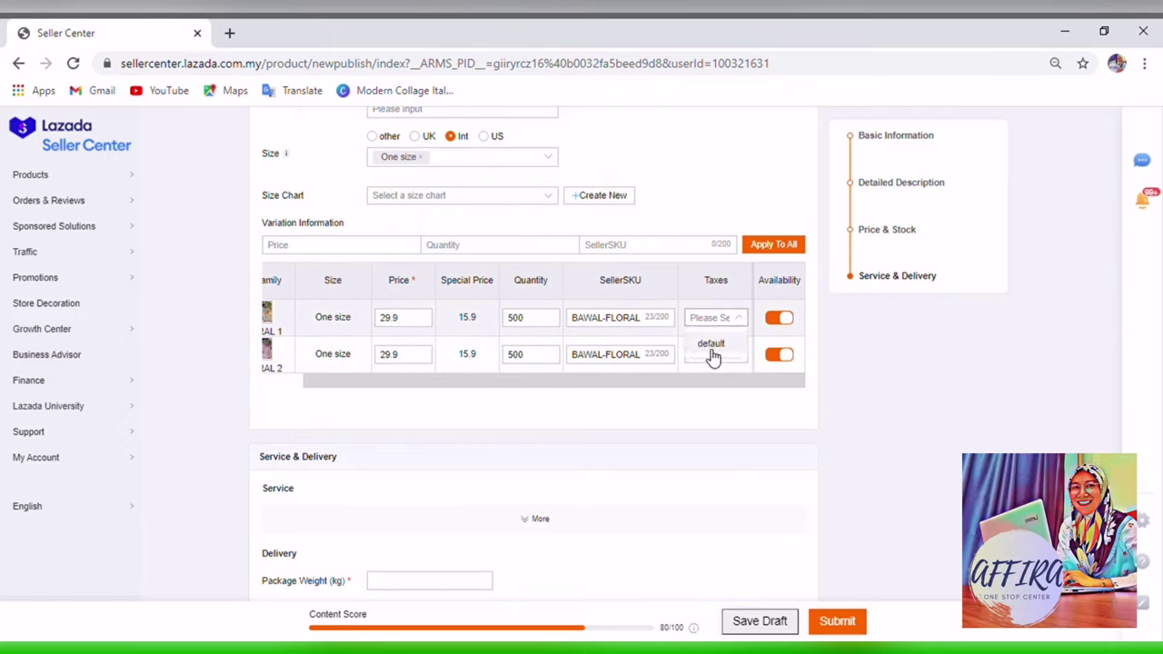
{"action": "left_click", "coordinate": [710, 349]}
{"action": "left_click", "coordinate": [717, 356]}
{"action": "left_click", "coordinate": [712, 381]}
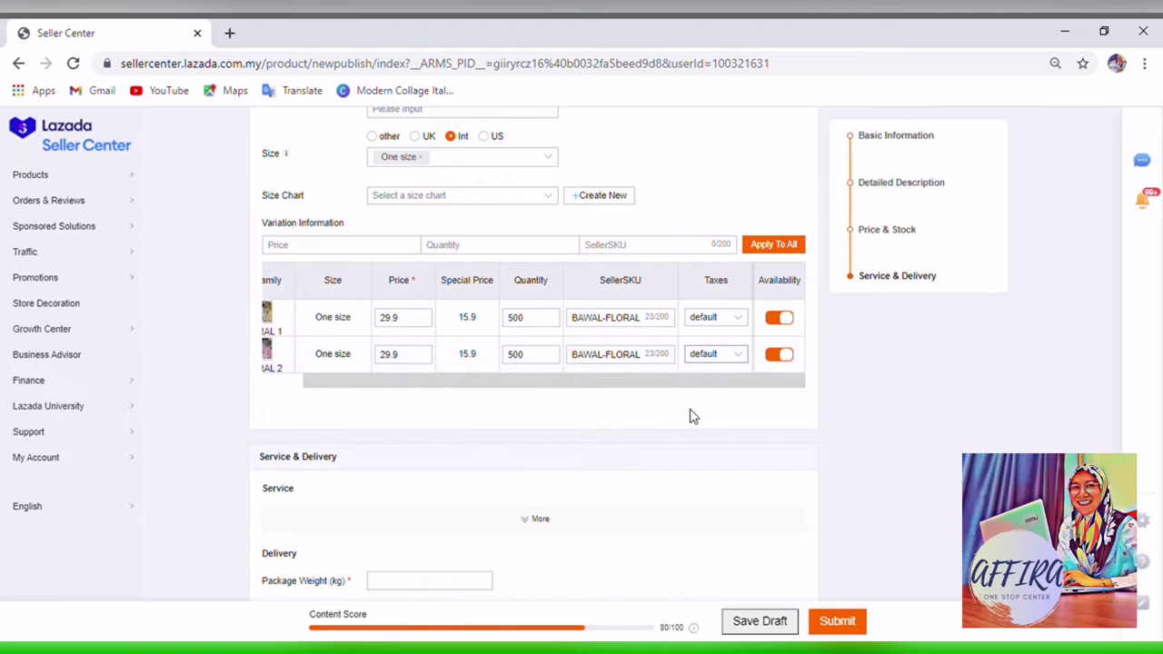
Step: Expand the service details under Service & Delivery and set the warranty type to "No Warranty"
{"action": "scroll", "coordinate": [427, 457], "scroll_direction": "down", "scroll_amount": 3}
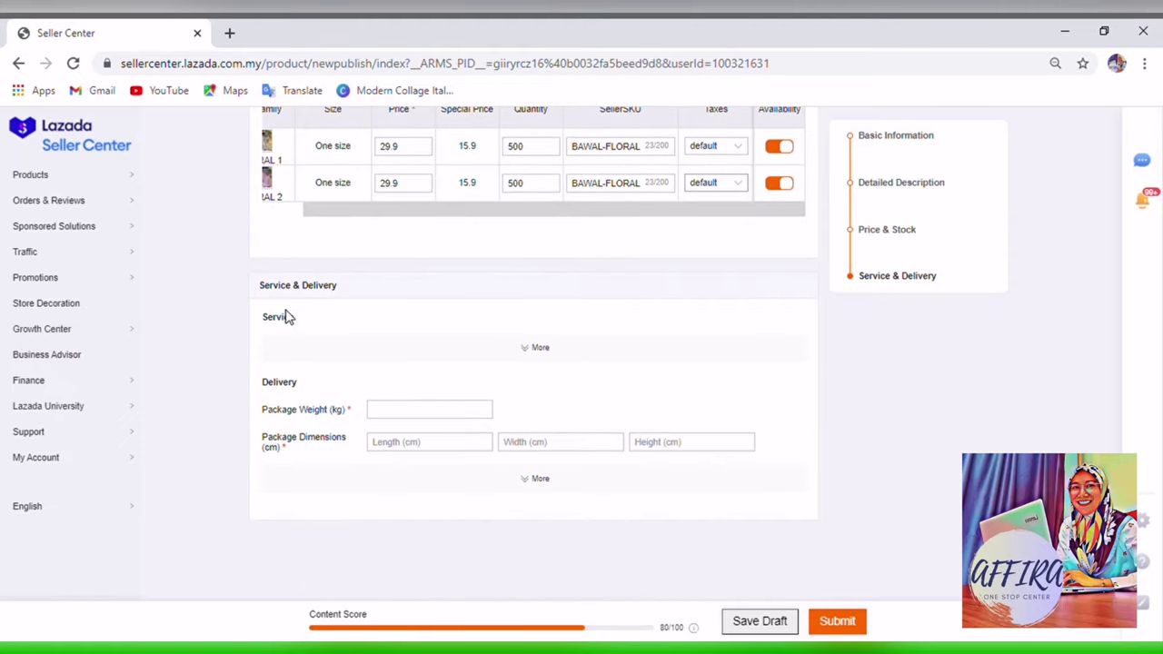
{"action": "left_click", "coordinate": [542, 348]}
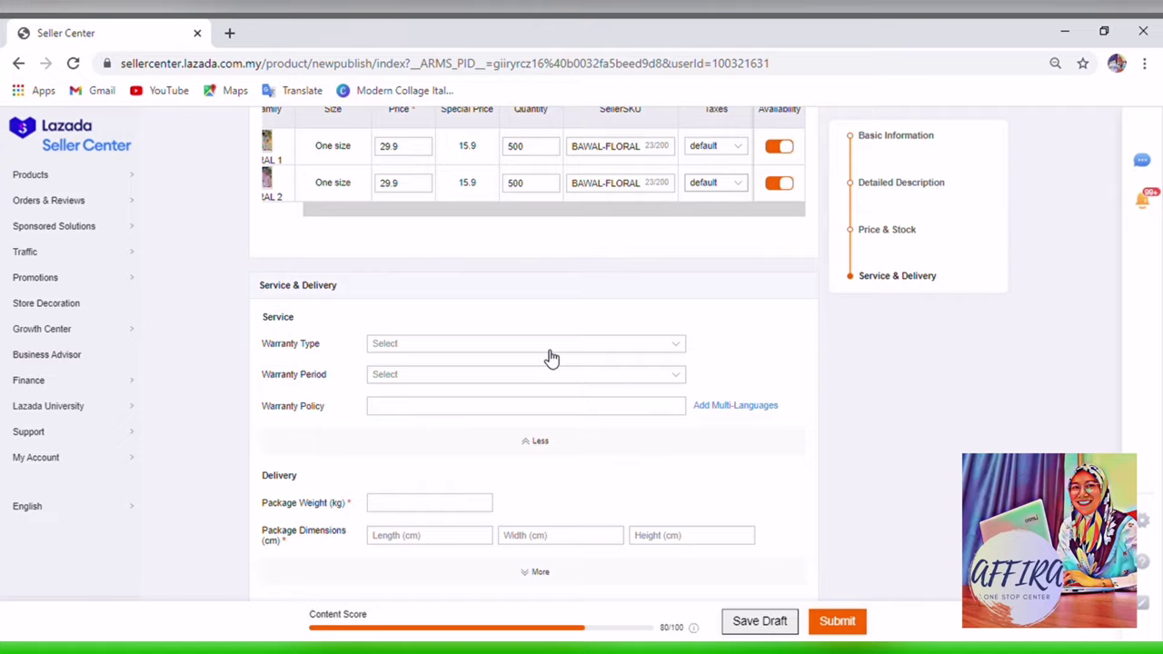
{"action": "left_click", "coordinate": [410, 349]}
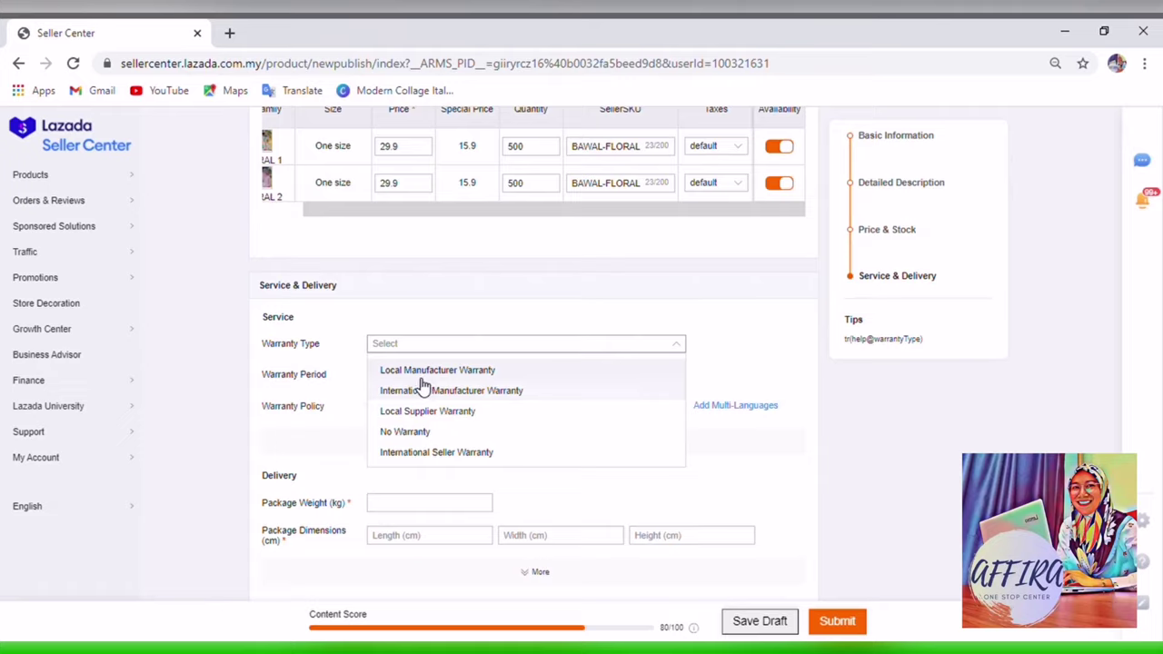
{"action": "left_click", "coordinate": [463, 431]}
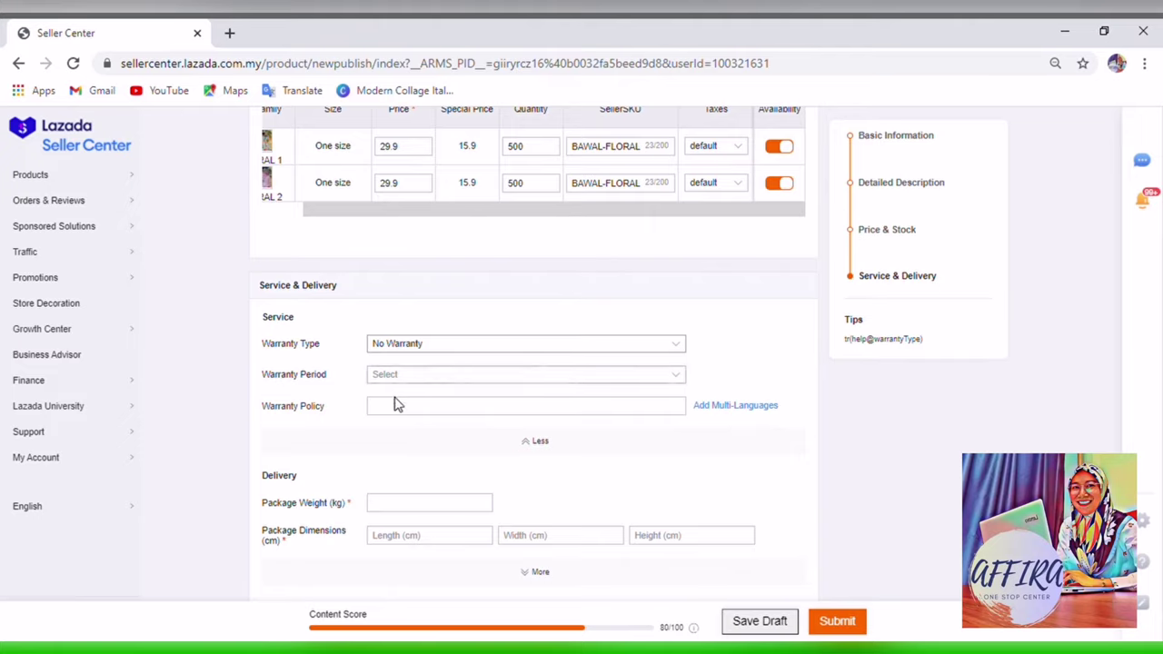
Step: Set the package weight to 0.5 kg and the package dimensions to 20 × 20 × 20 cm
{"action": "scroll", "coordinate": [369, 483], "scroll_direction": "down", "scroll_amount": 1}
{"action": "left_click", "coordinate": [421, 419]}
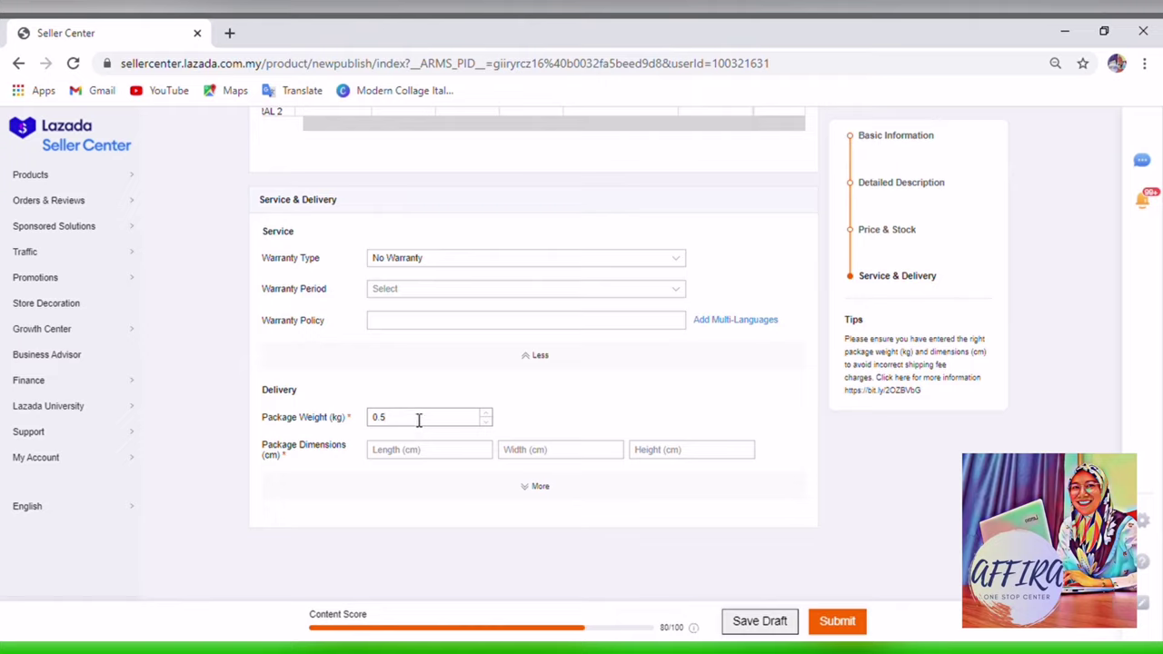
{"action": "left_click", "coordinate": [406, 454]}
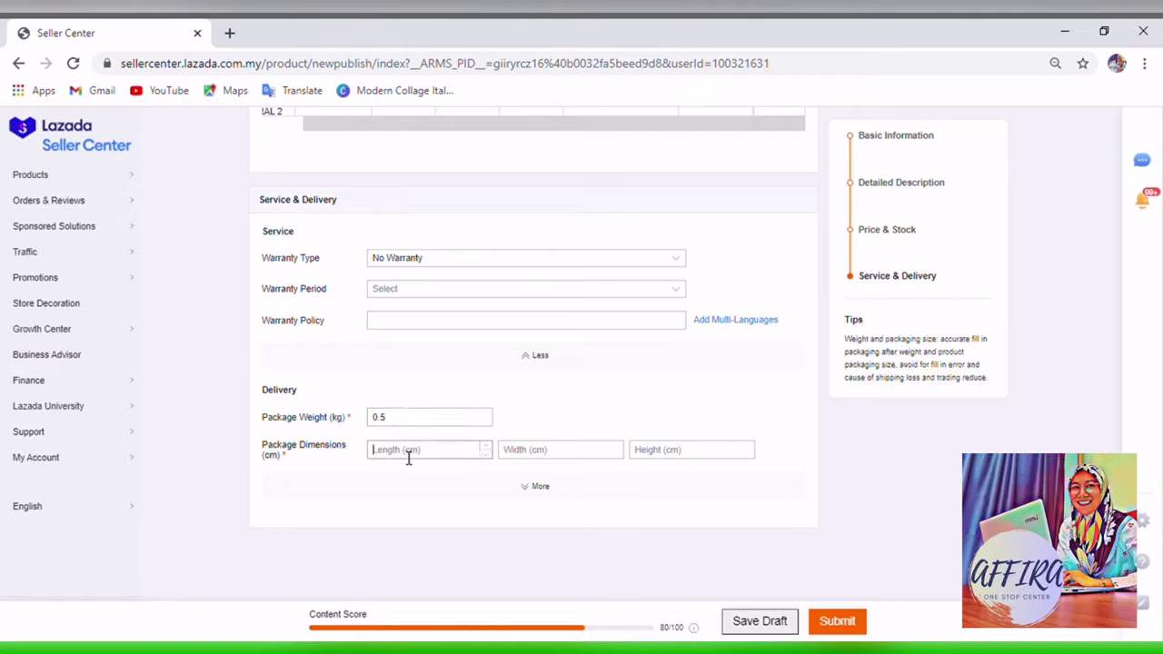
{"action": "type", "text": "20"}
{"action": "left_click", "coordinate": [552, 457]}
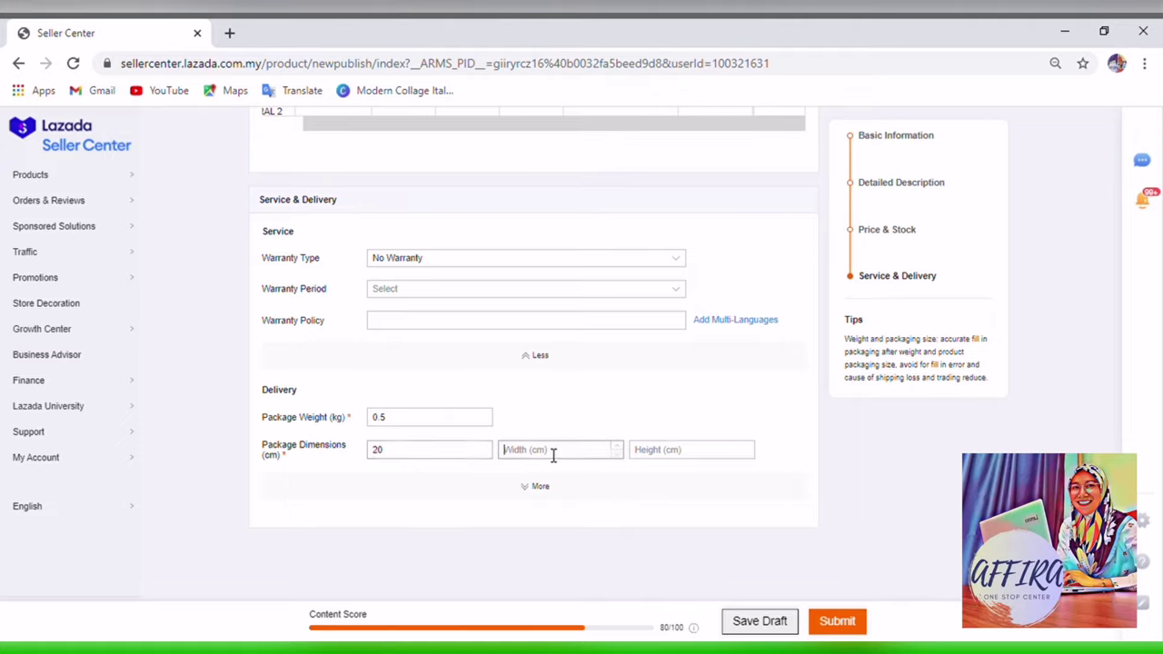
{"action": "type", "text": "20"}
{"action": "left_click", "coordinate": [655, 451]}
{"action": "type", "text": "20"}
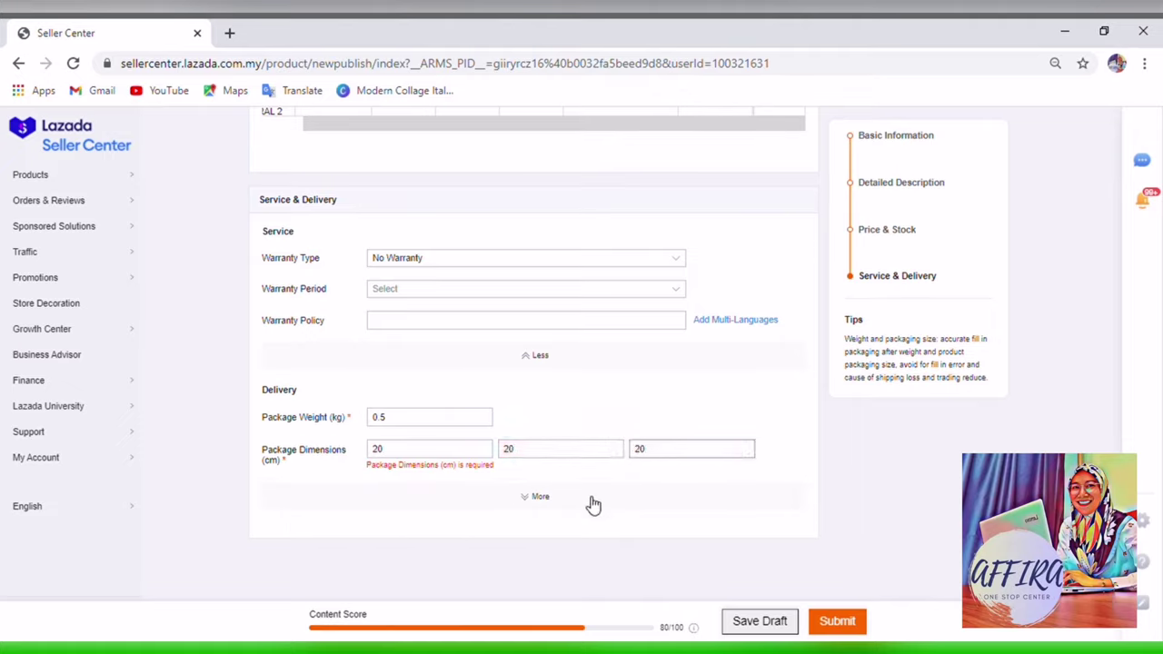
Step: Expand the extra delivery details, mark Dangerous Goods as "None", and submit the product listing
{"action": "left_click", "coordinate": [544, 487]}
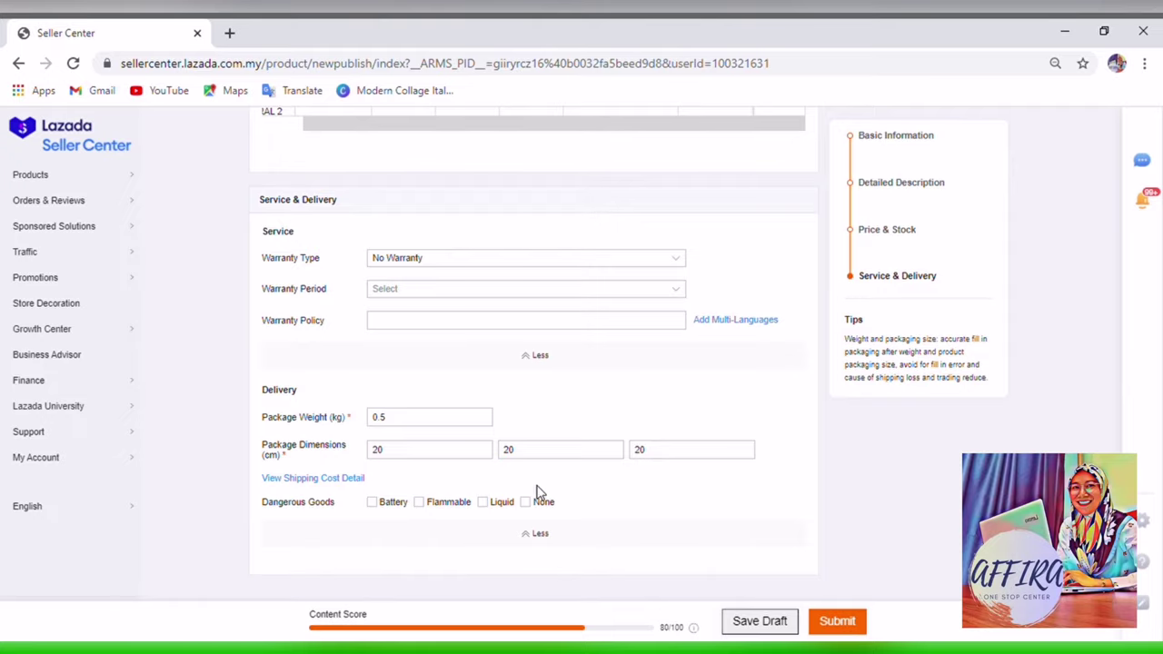
{"action": "left_click", "coordinate": [525, 503]}
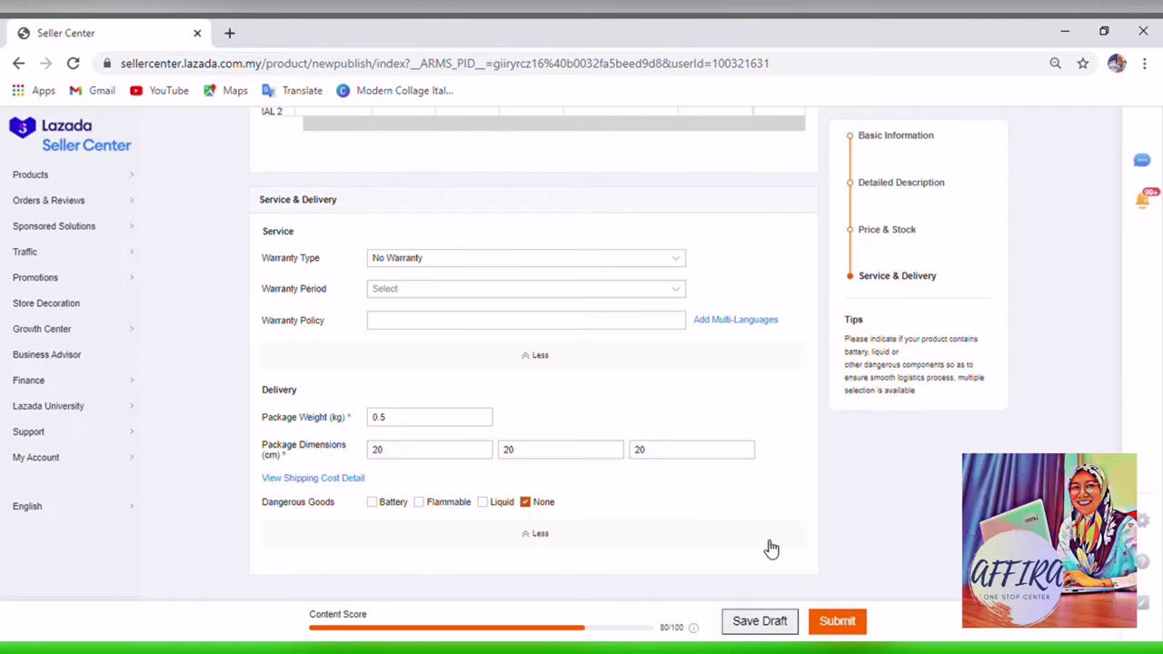
{"action": "scroll", "coordinate": [773, 550], "scroll_direction": "down", "scroll_amount": 1}
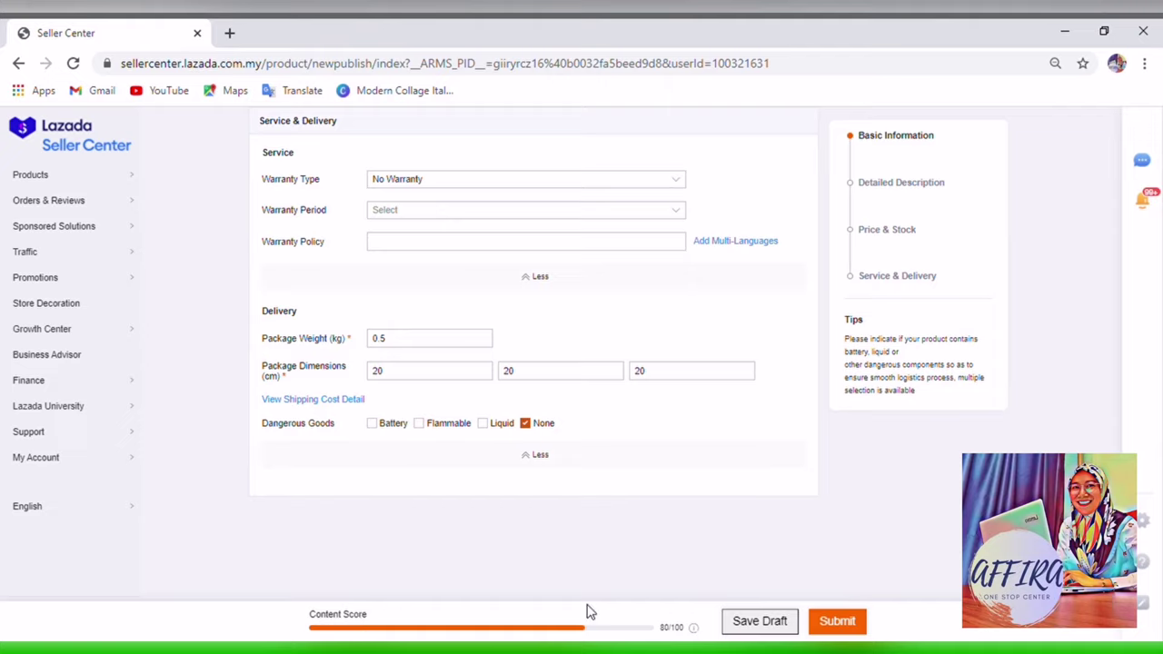
{"action": "mouse_move", "coordinate": [665, 638]}
{"action": "left_click", "coordinate": [840, 623]}
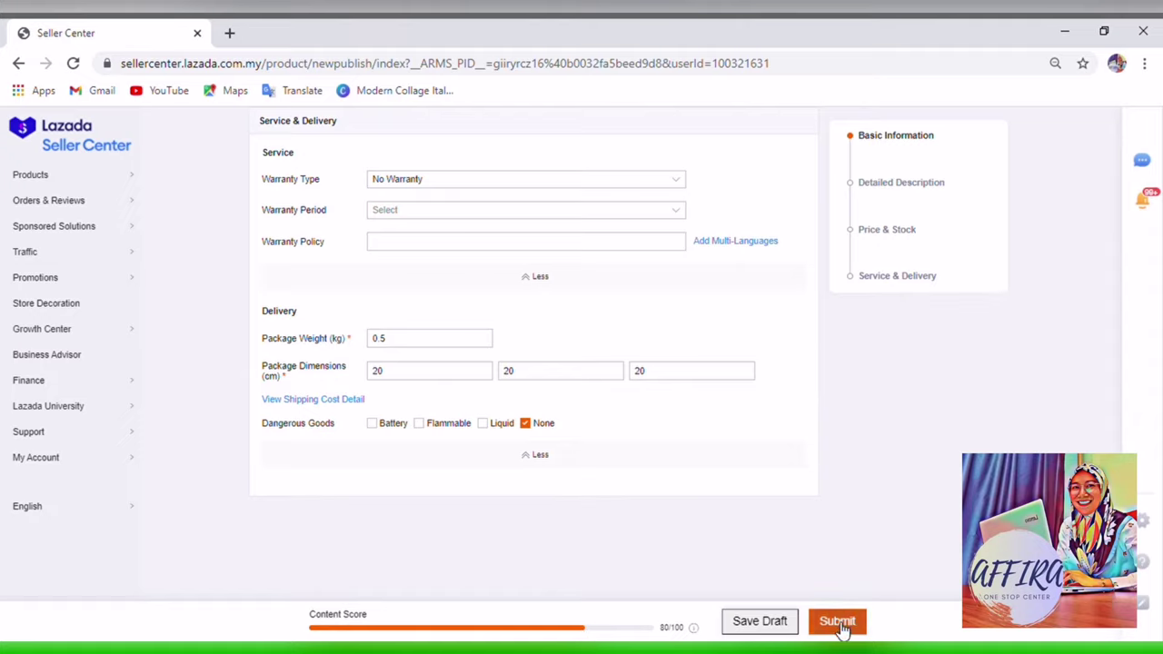